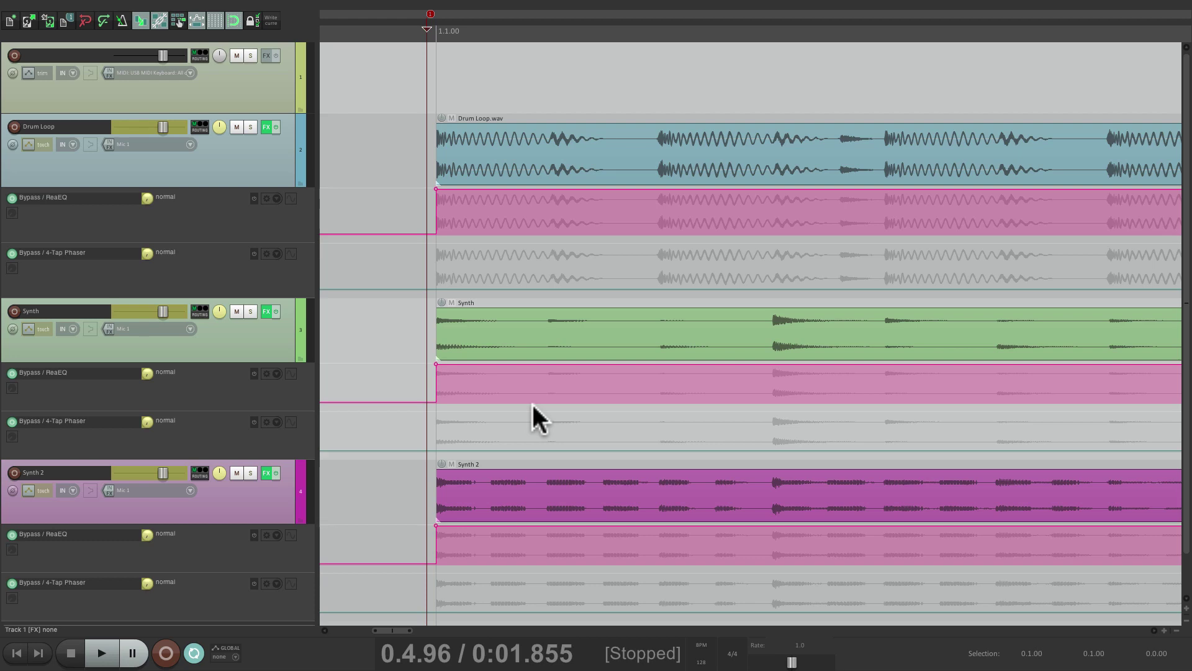
Play and stop the project three times to watch the default playback scrolling
key("space")
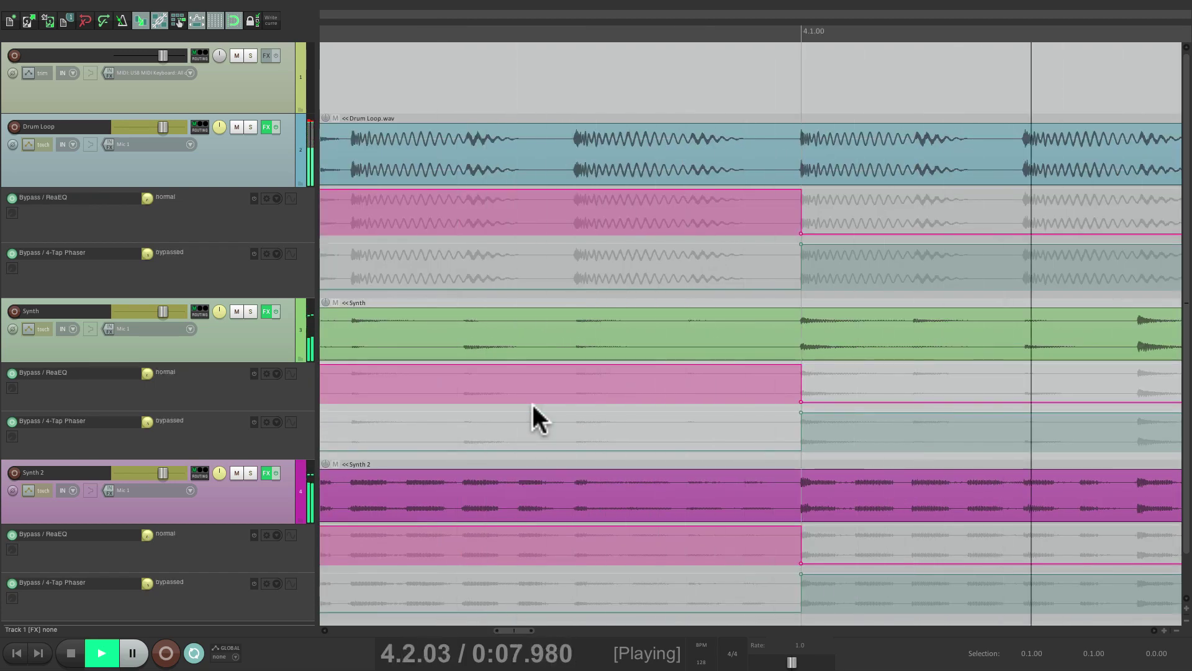
key("space")
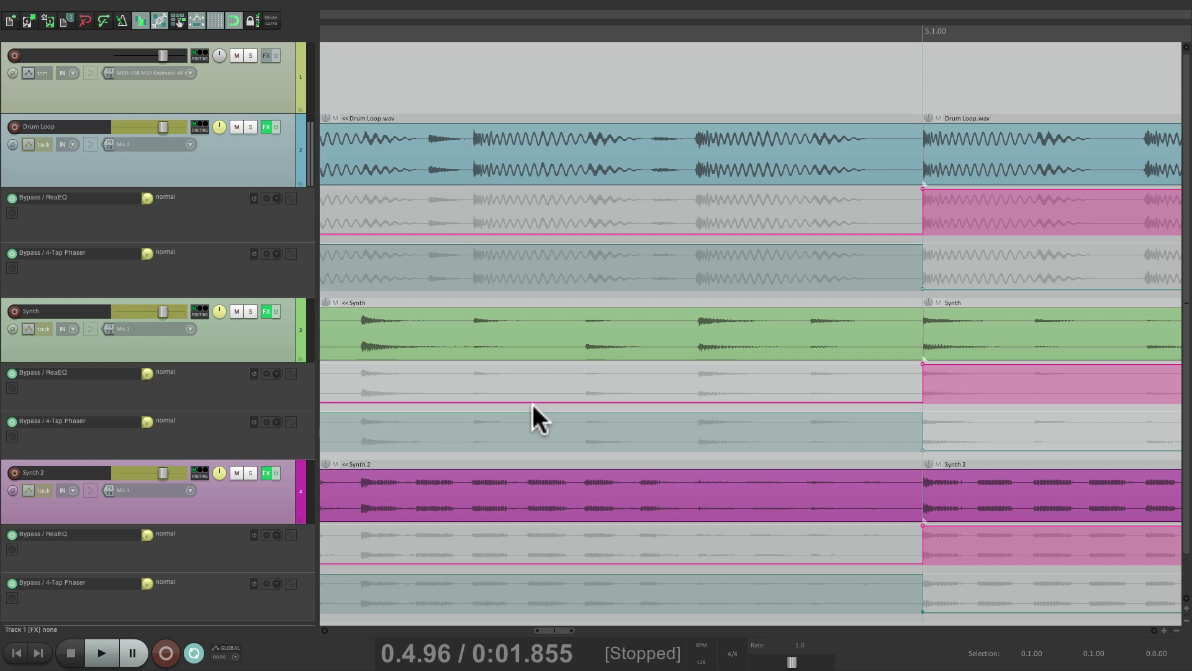
key("space")
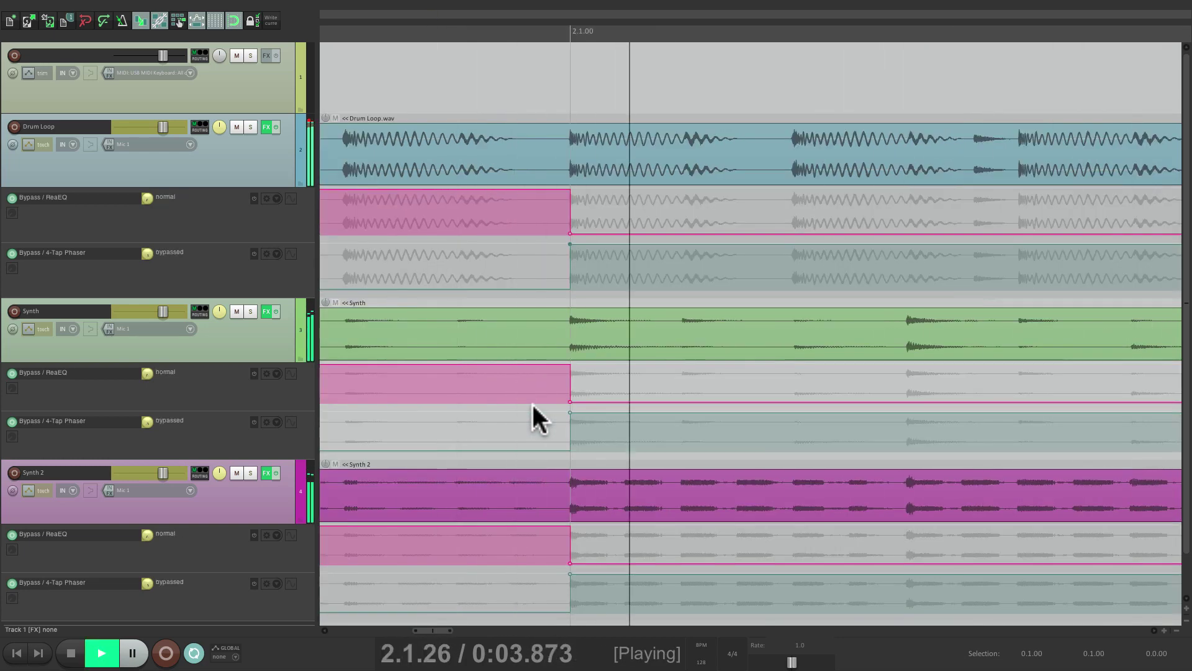
key("space")
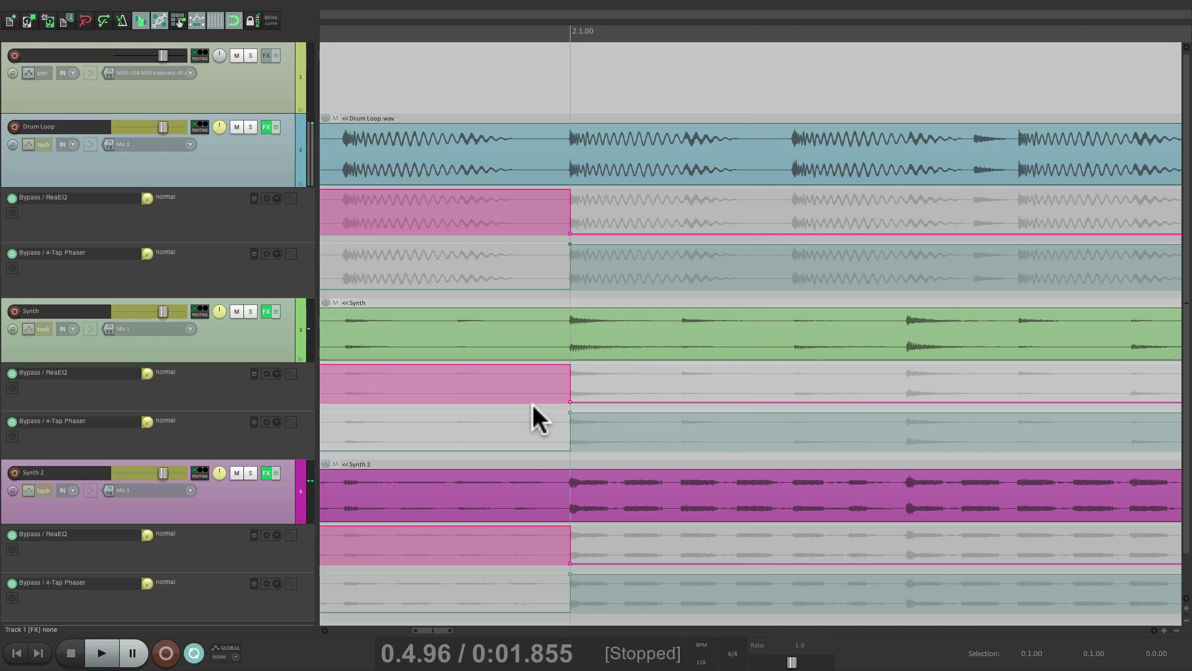
key("space")
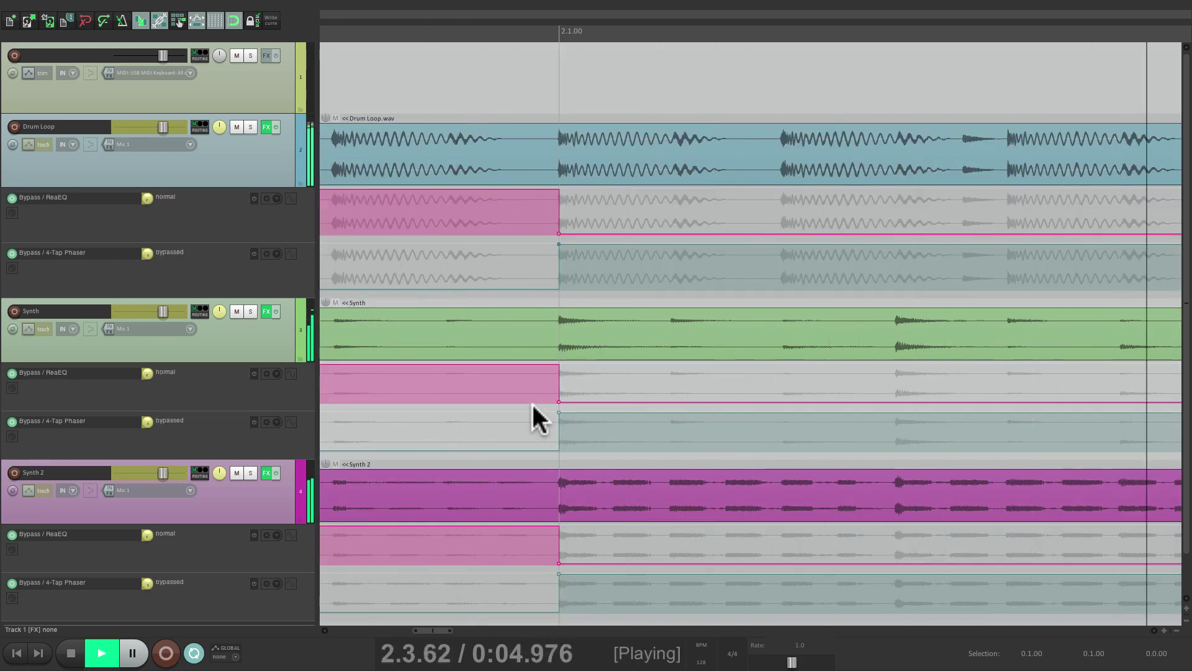
key("space")
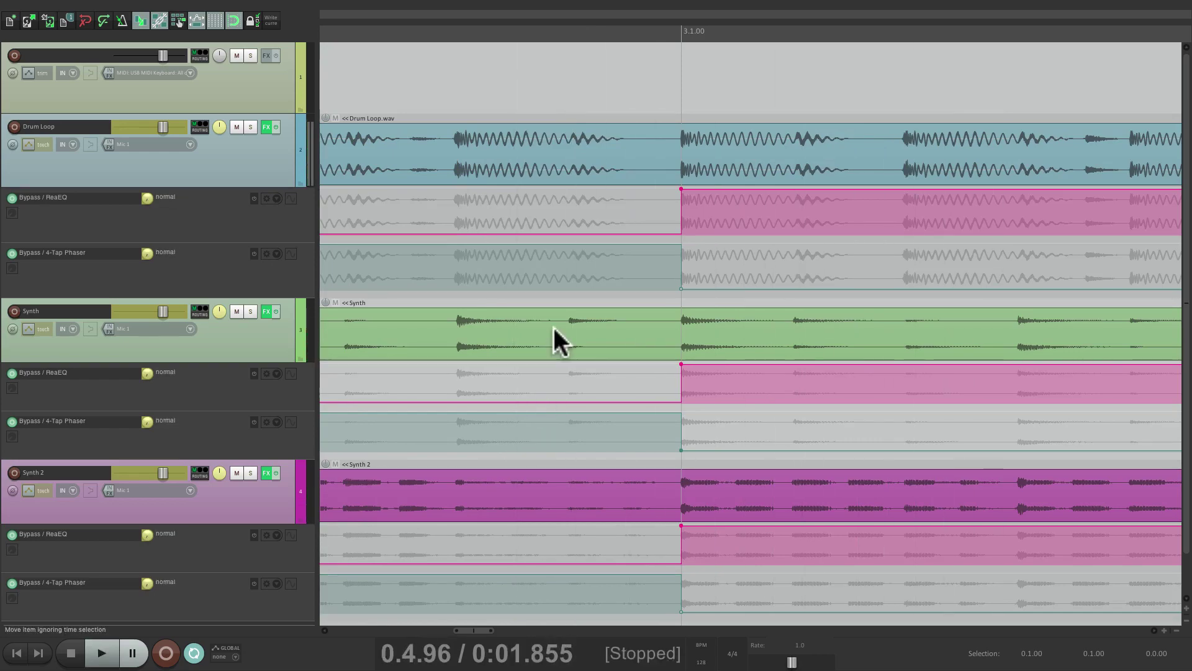
Scroll the timeline right, then play and stop the project from the start
scroll(554, 327, "right", 10)
scroll(554, 326, "right", 2)
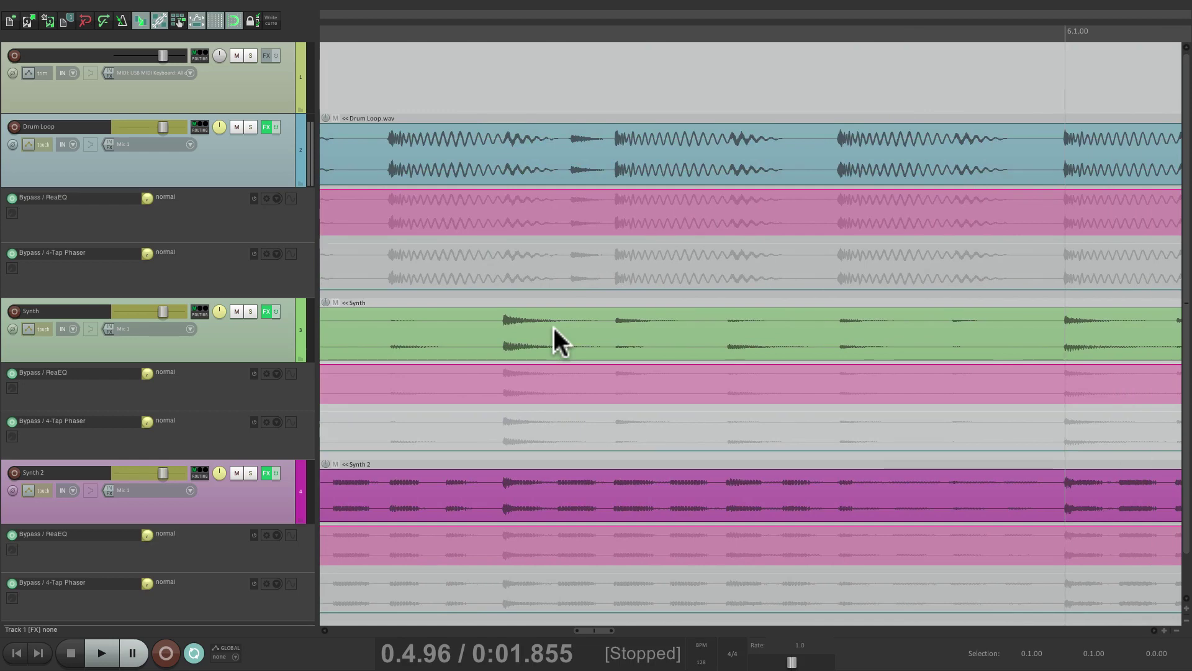
key("space")
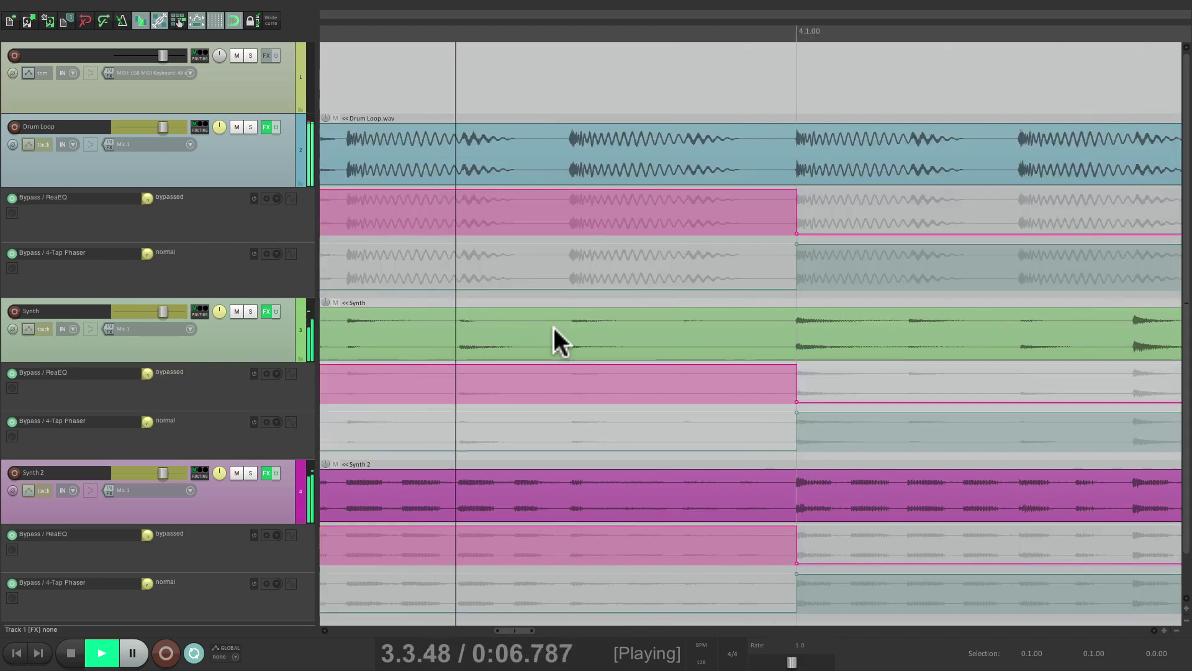
key("space")
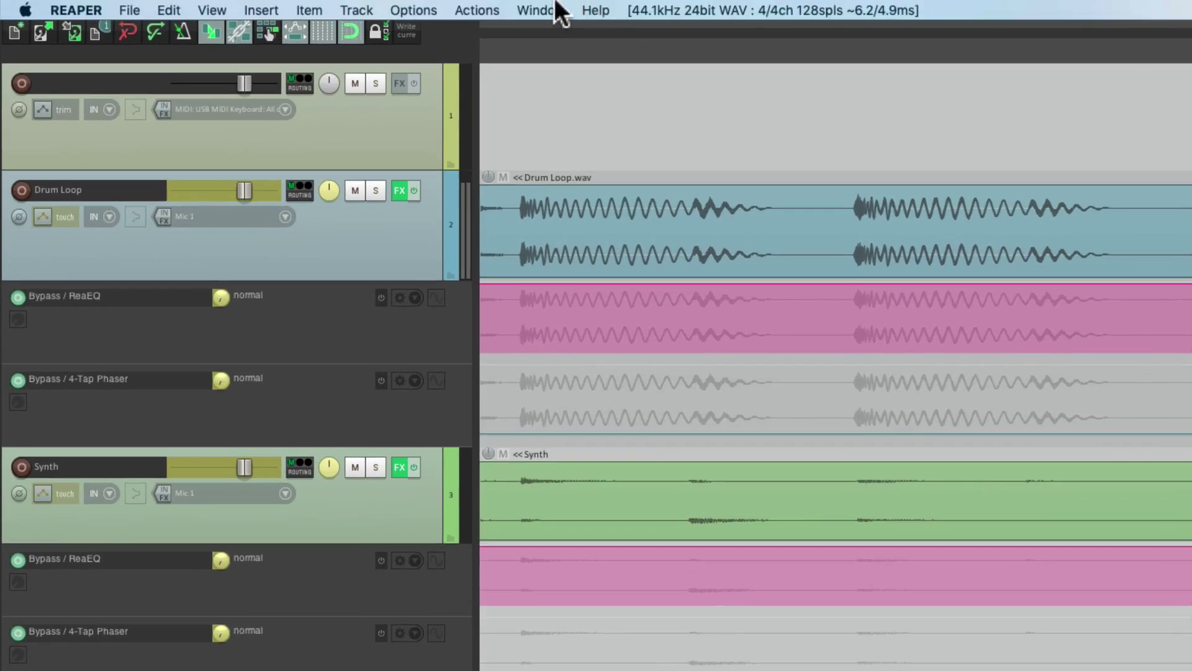
Uncheck 'Automatically scroll view during playback' and replay, confirming the timeline stays still
left_click(429, 11)
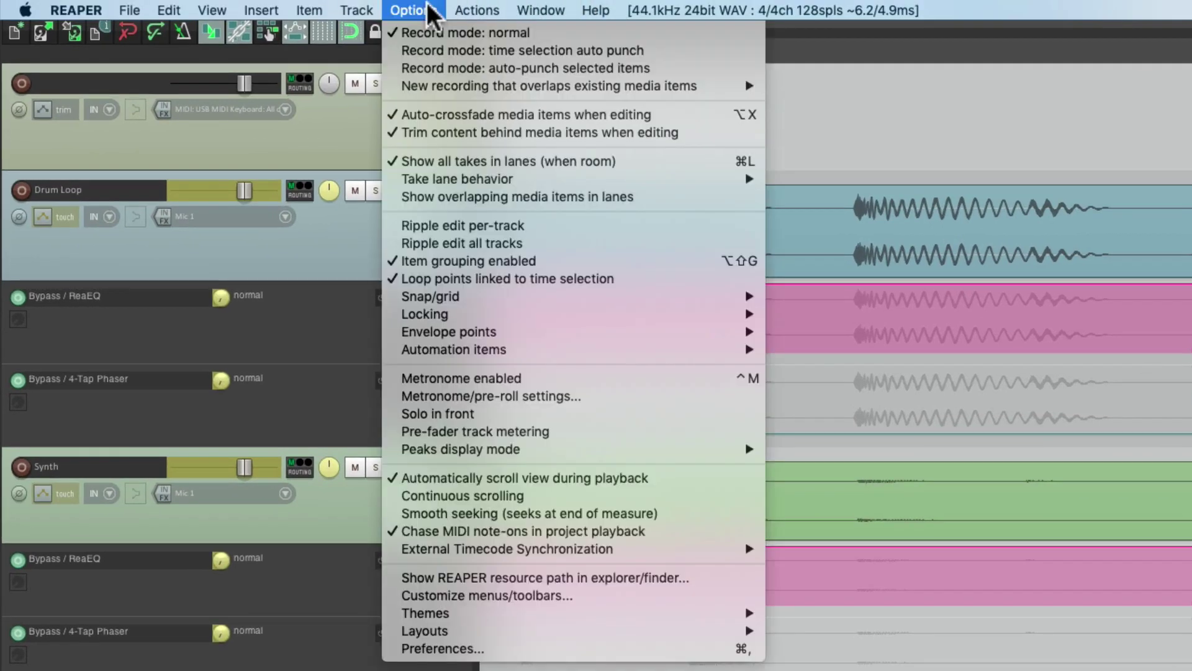
left_click(389, 482)
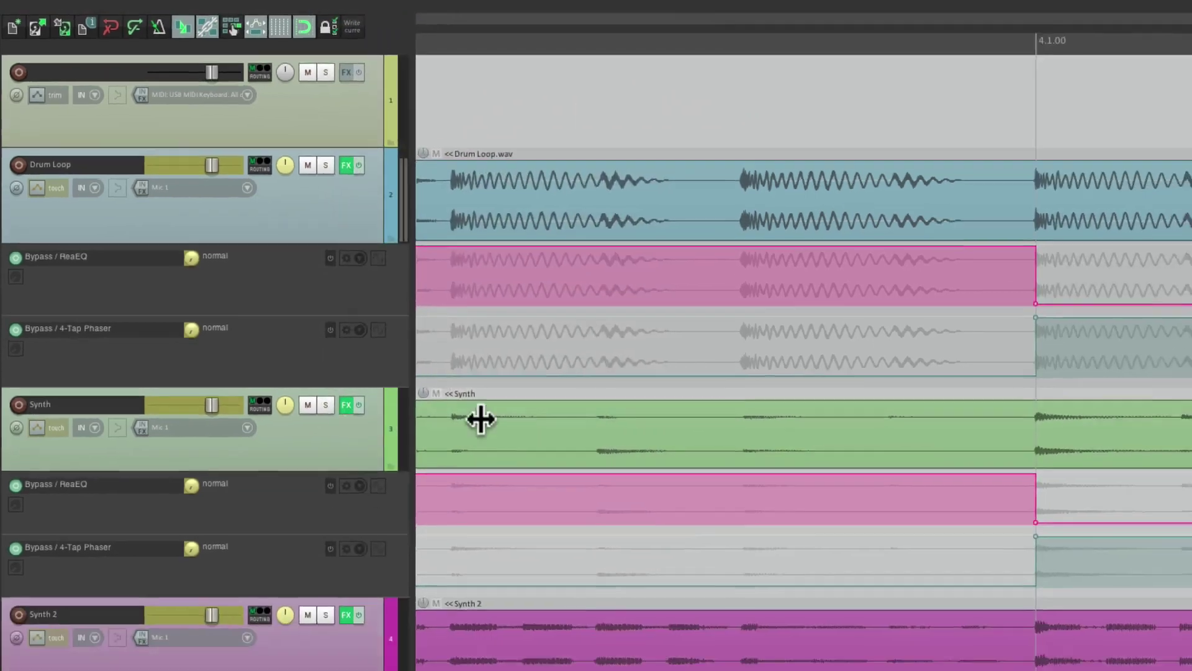
key("space")
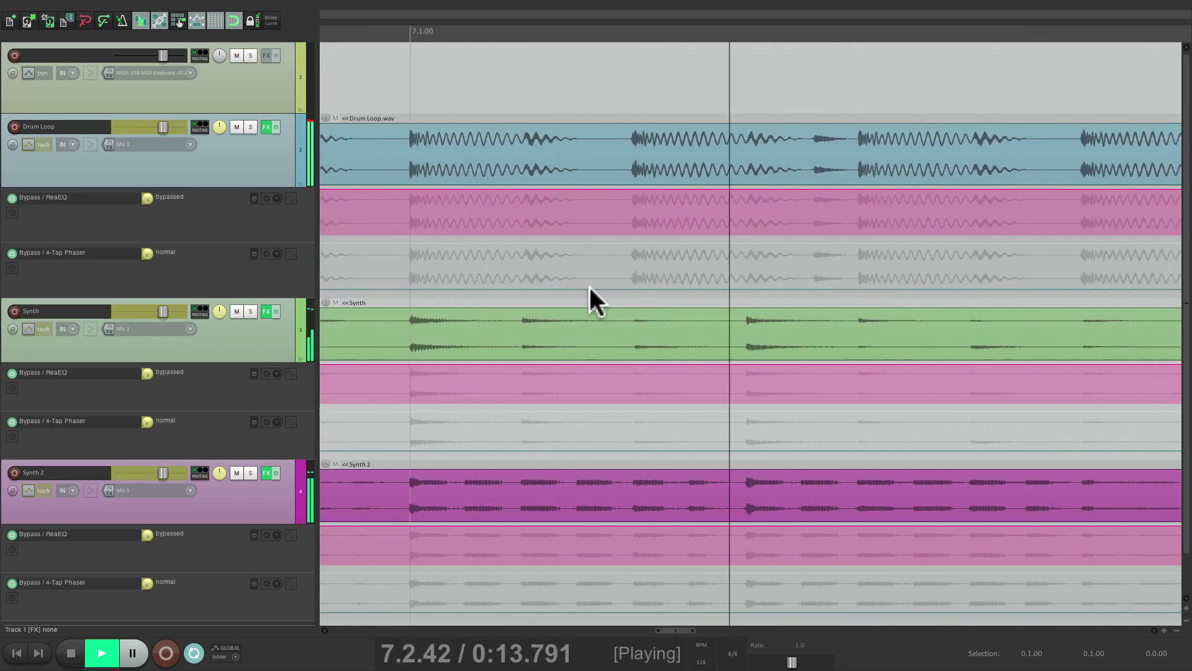
key("space")
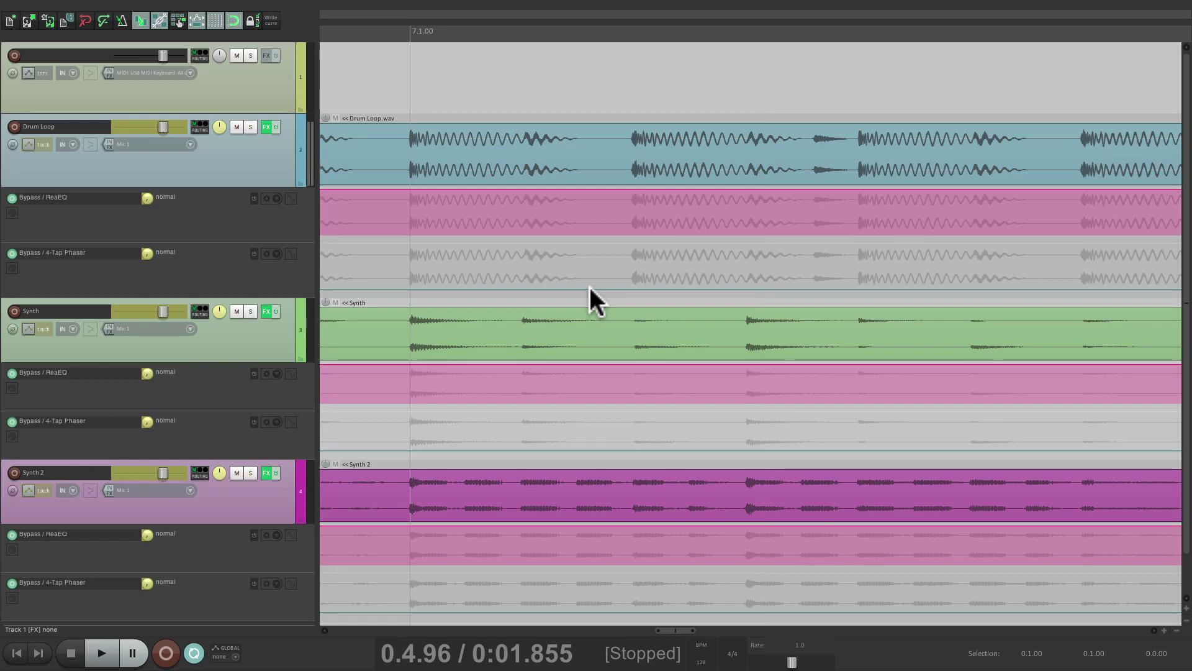
key("space")
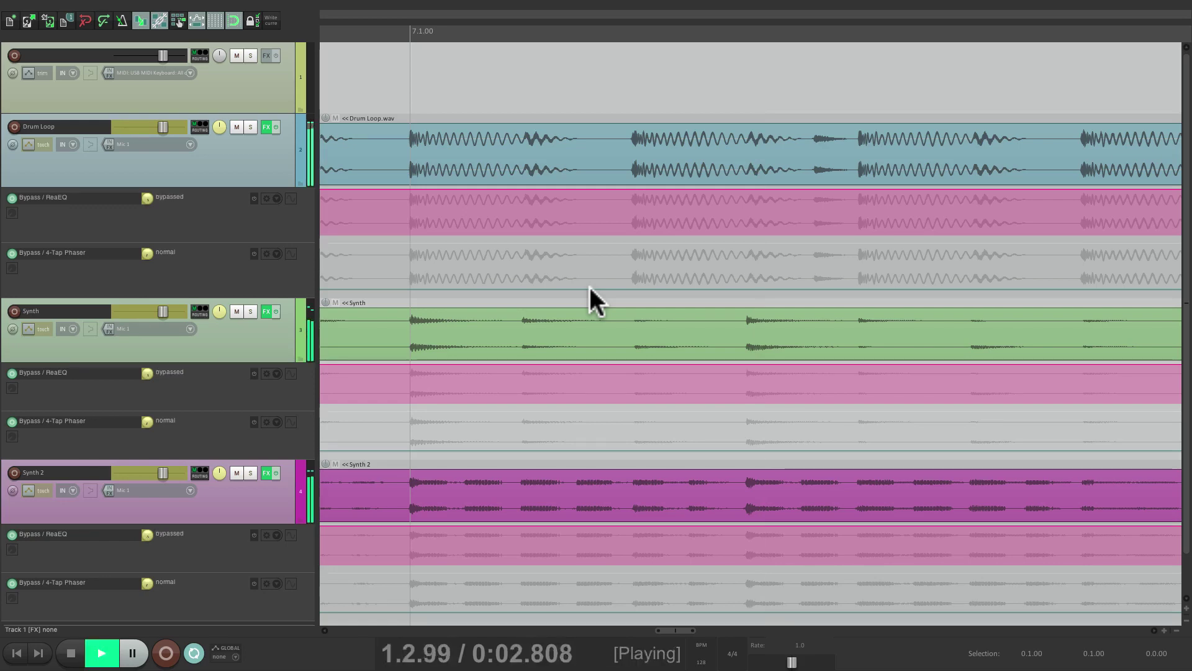
key("space")
scroll(590, 286, "right", 5)
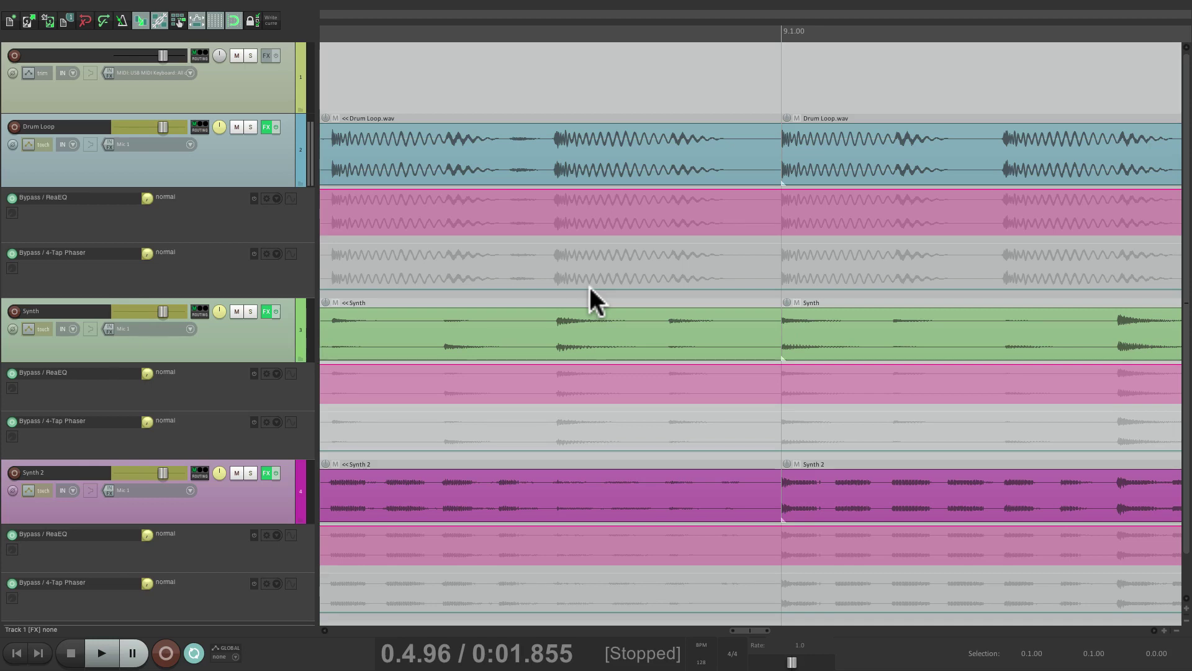
key("space")
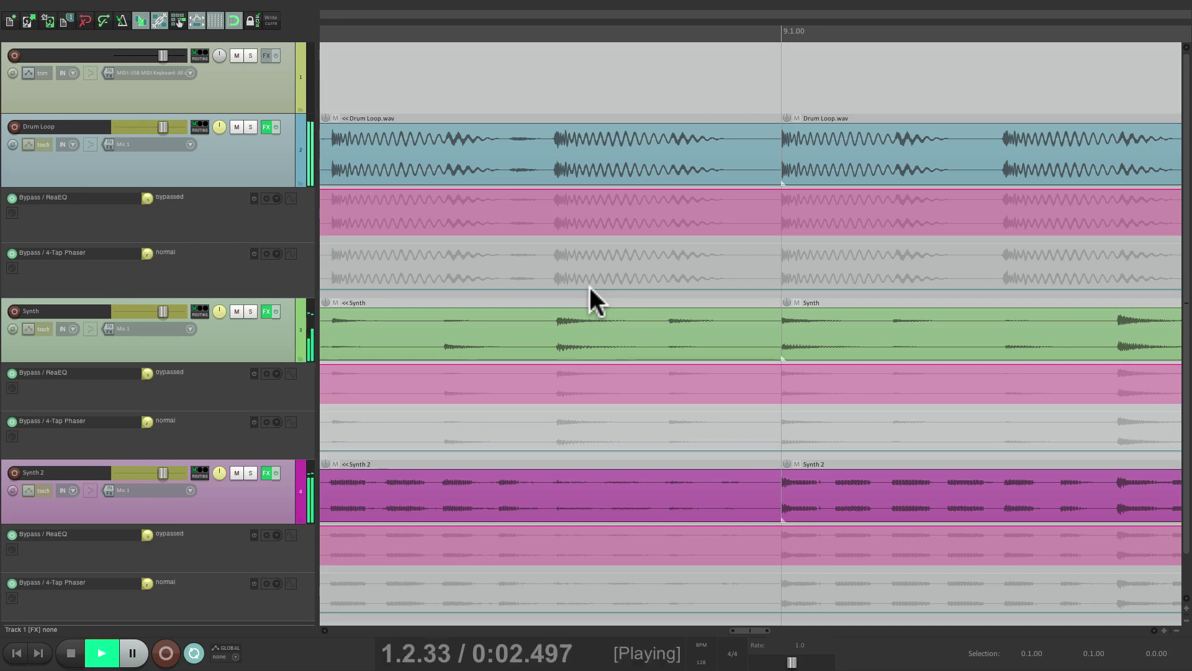
key("space")
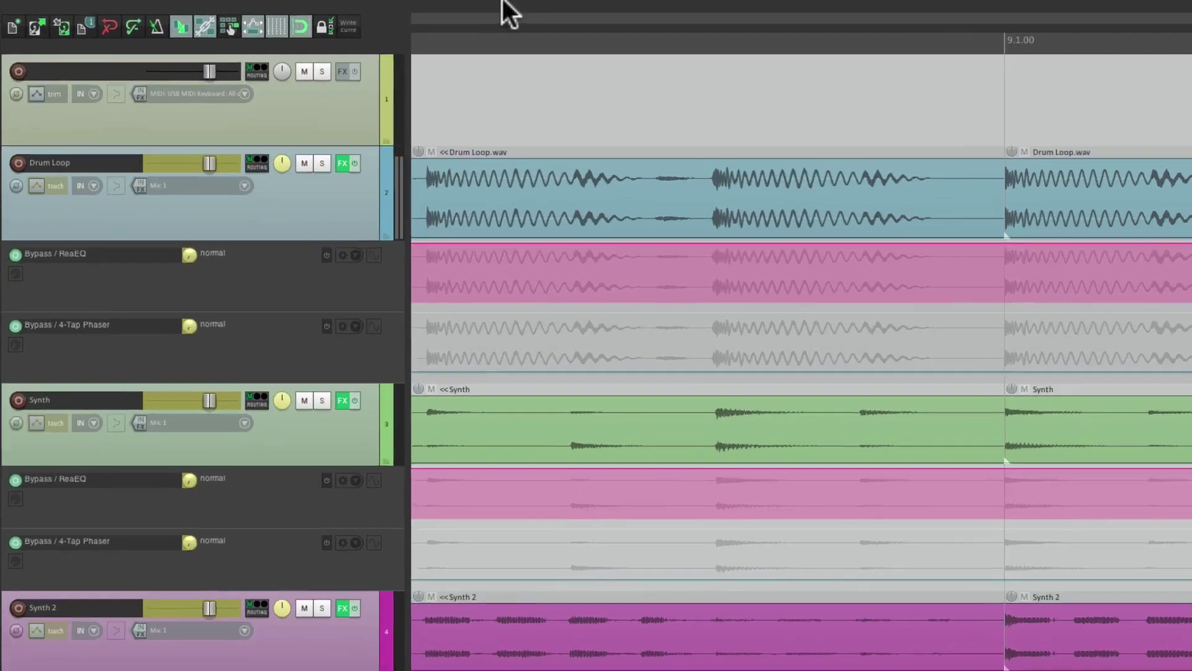
Re-check 'Automatically scroll view during playback' and replay to see the view follow playback
mouse_move(317, 6)
left_click(422, 10)
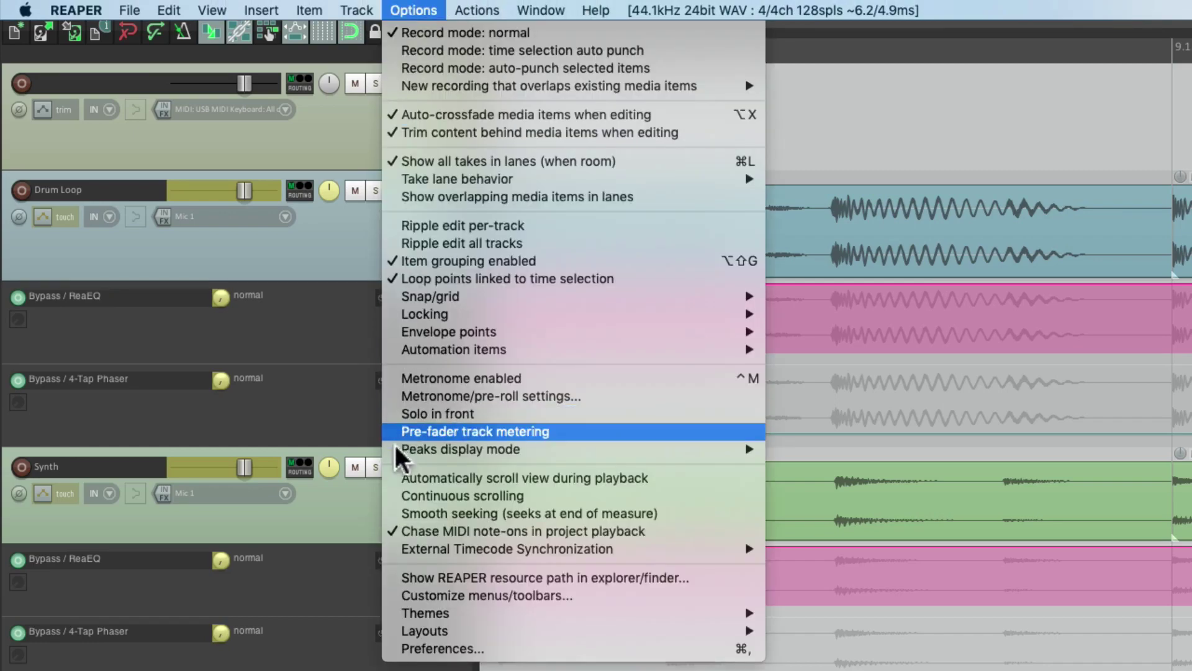
left_click(386, 480)
key("space")
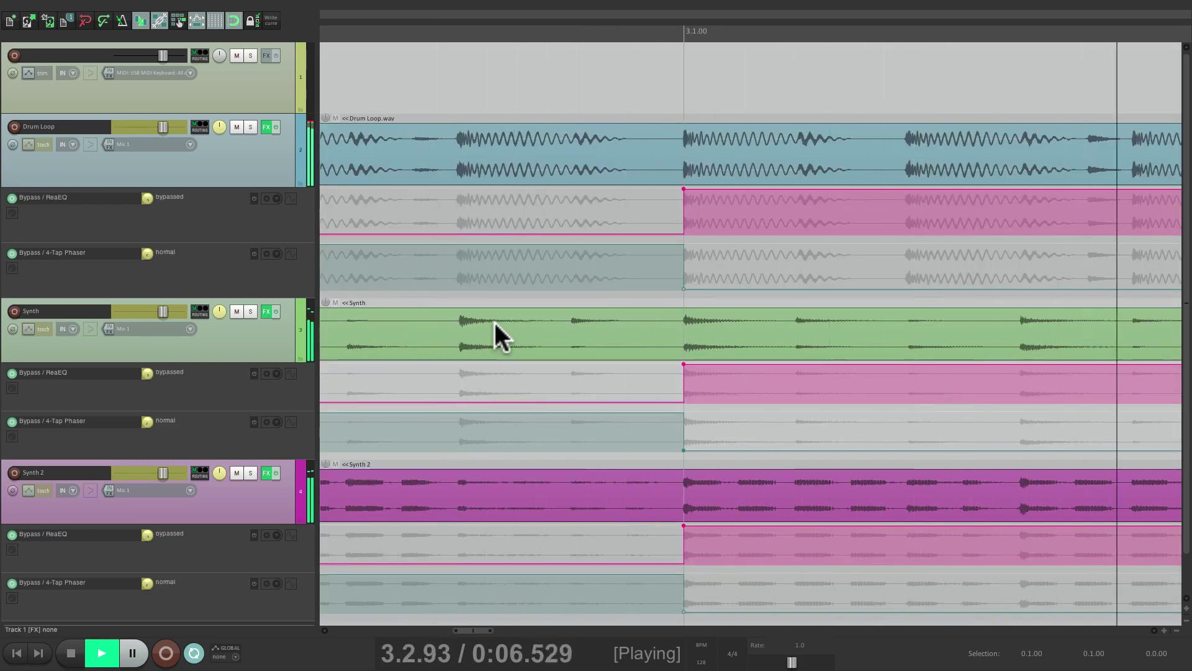
key("space")
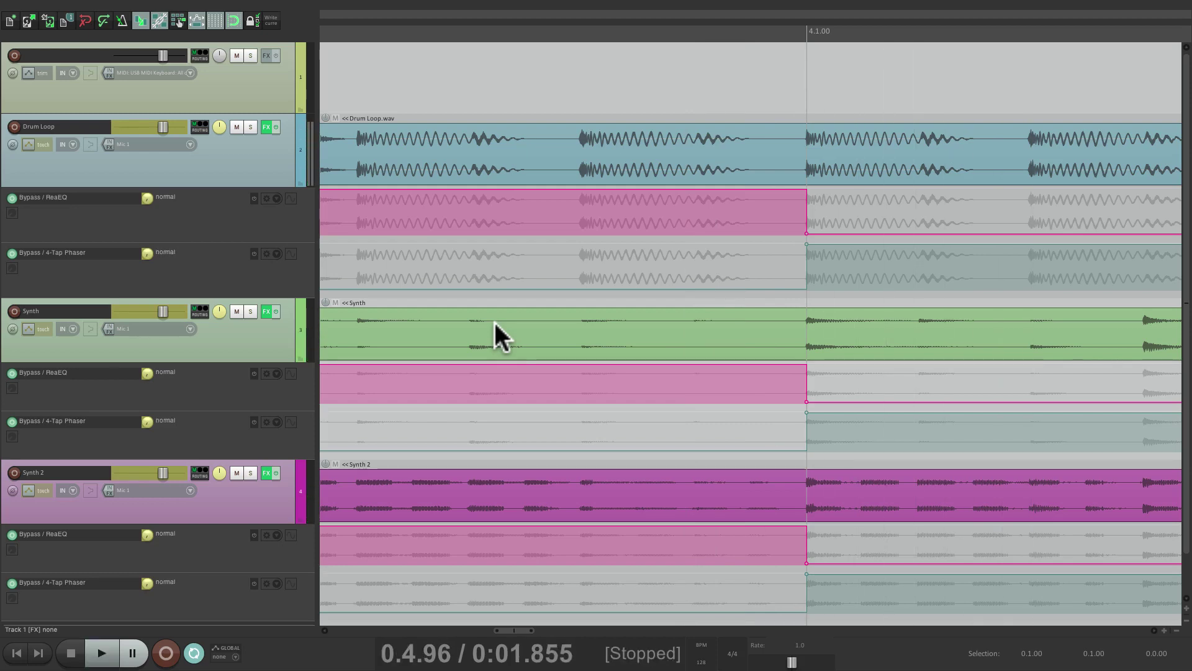
key("space")
key("space")
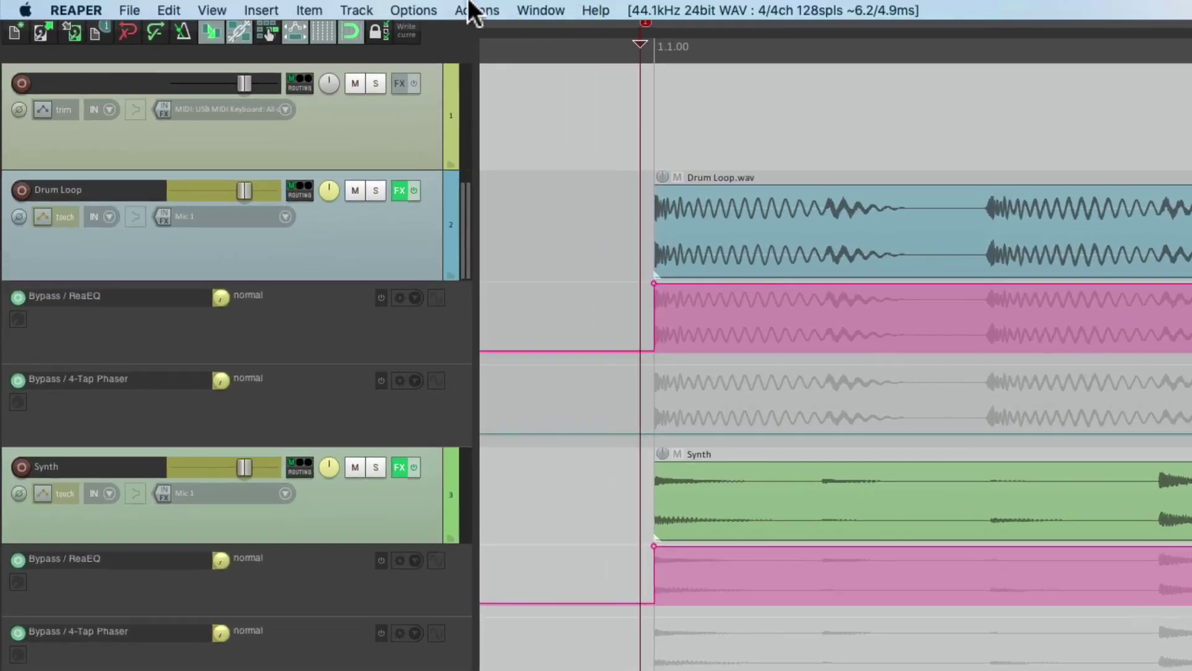
left_click(418, 11)
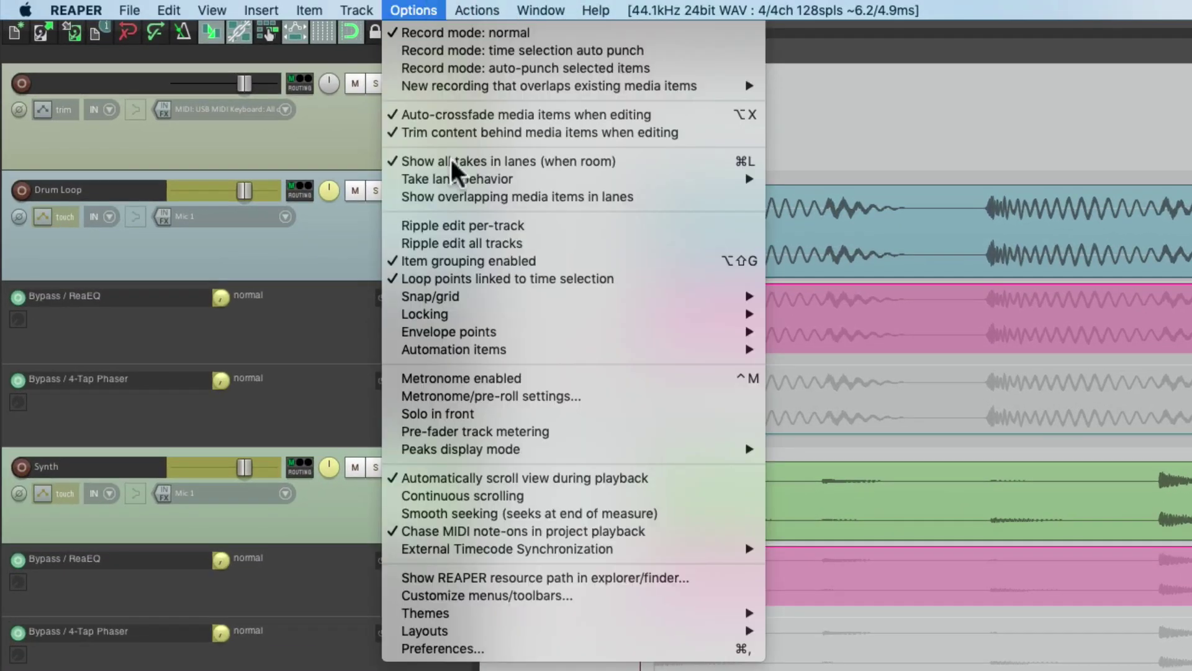
Enable 'Scroll view to edit cursor on stop' in the Playback preferences and apply it
left_click(390, 648)
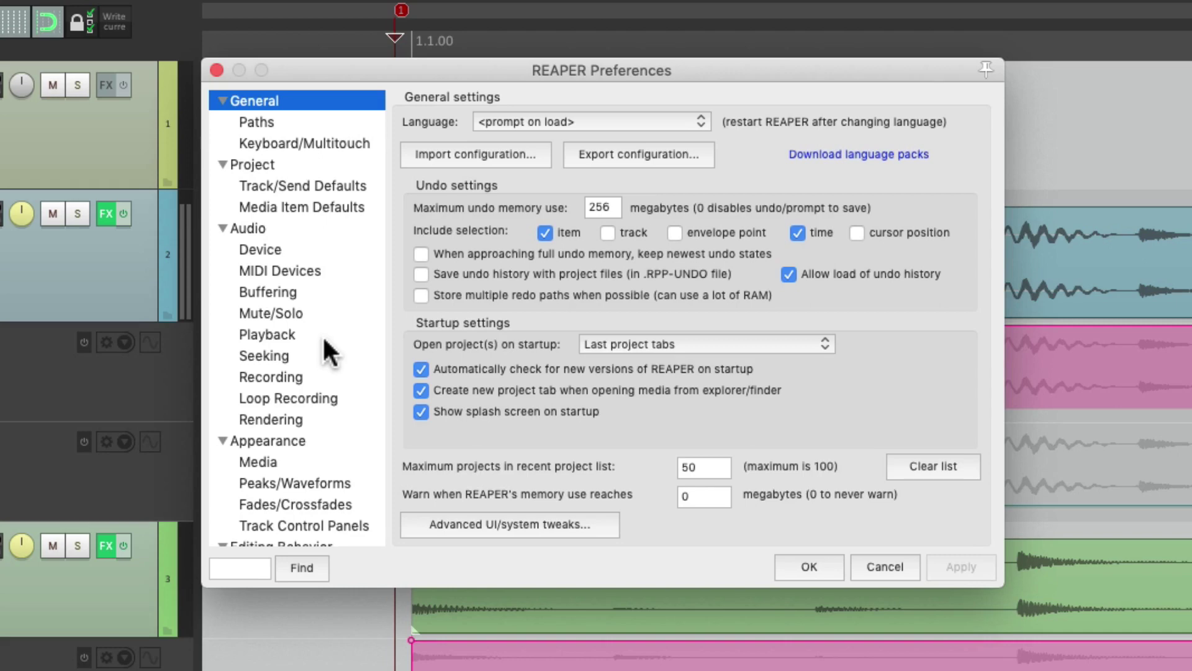
left_click(322, 338)
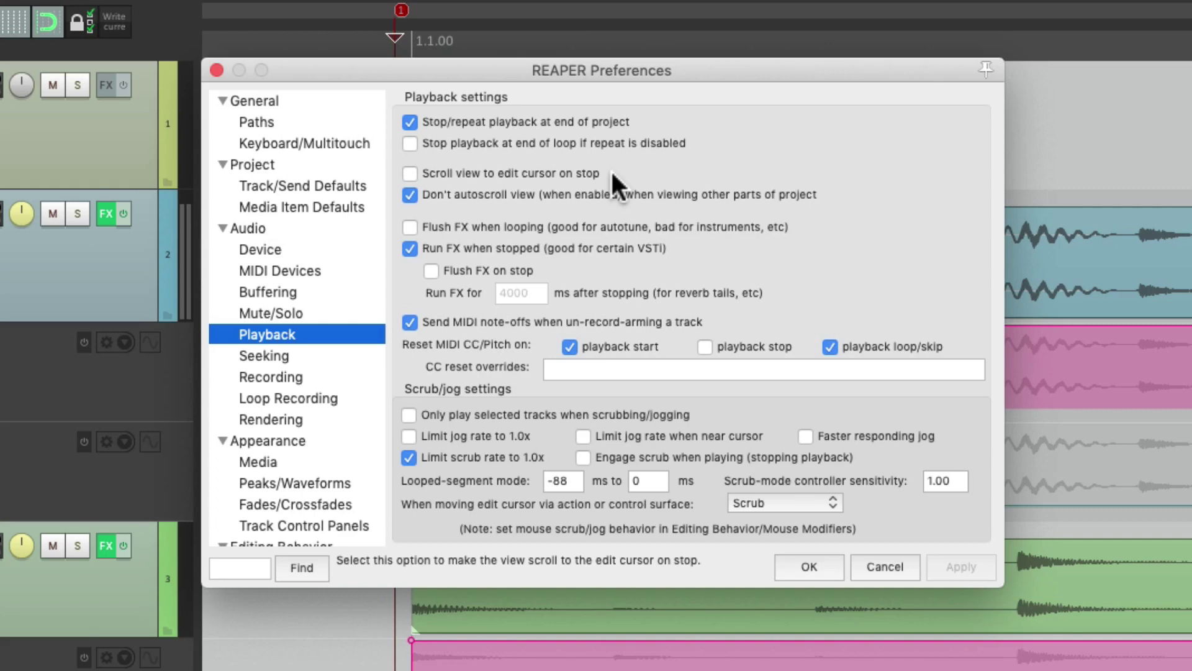
left_click(410, 173)
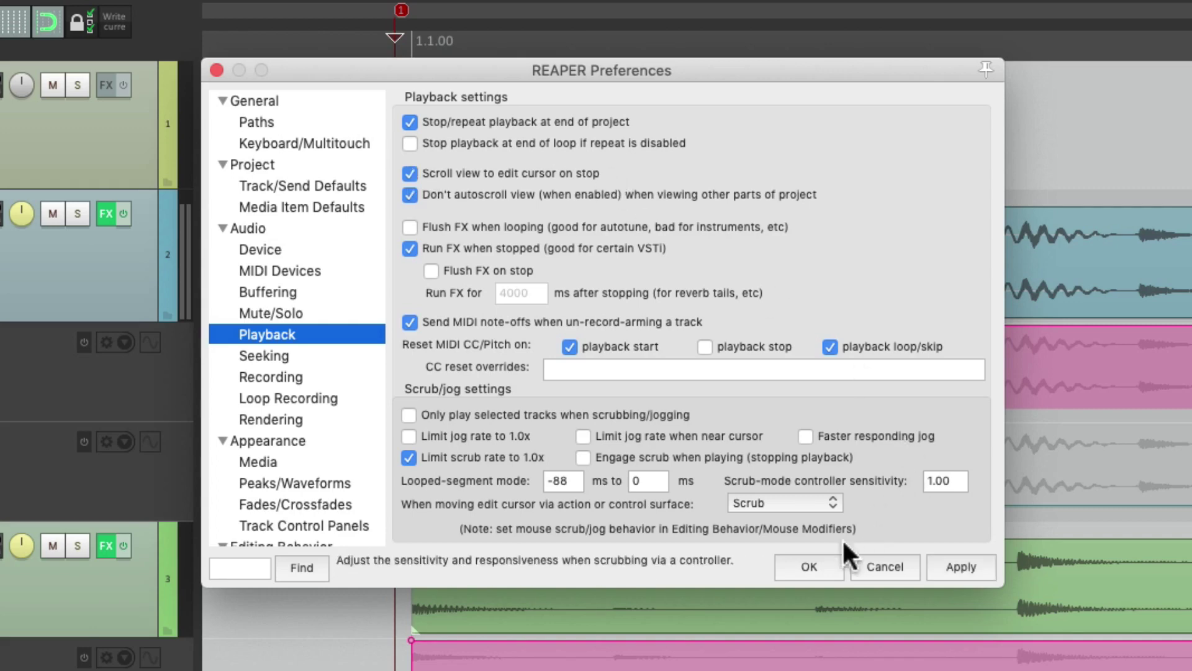
left_click(820, 564)
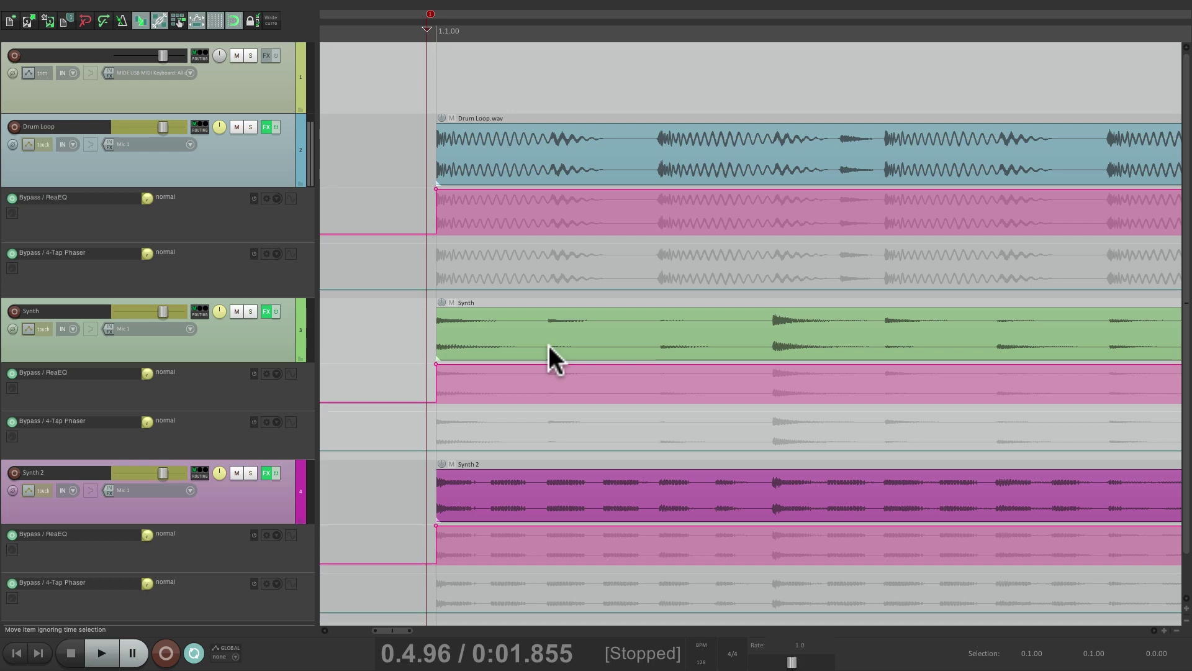
Play and stop the project twice to test returning to the edit cursor
key("space")
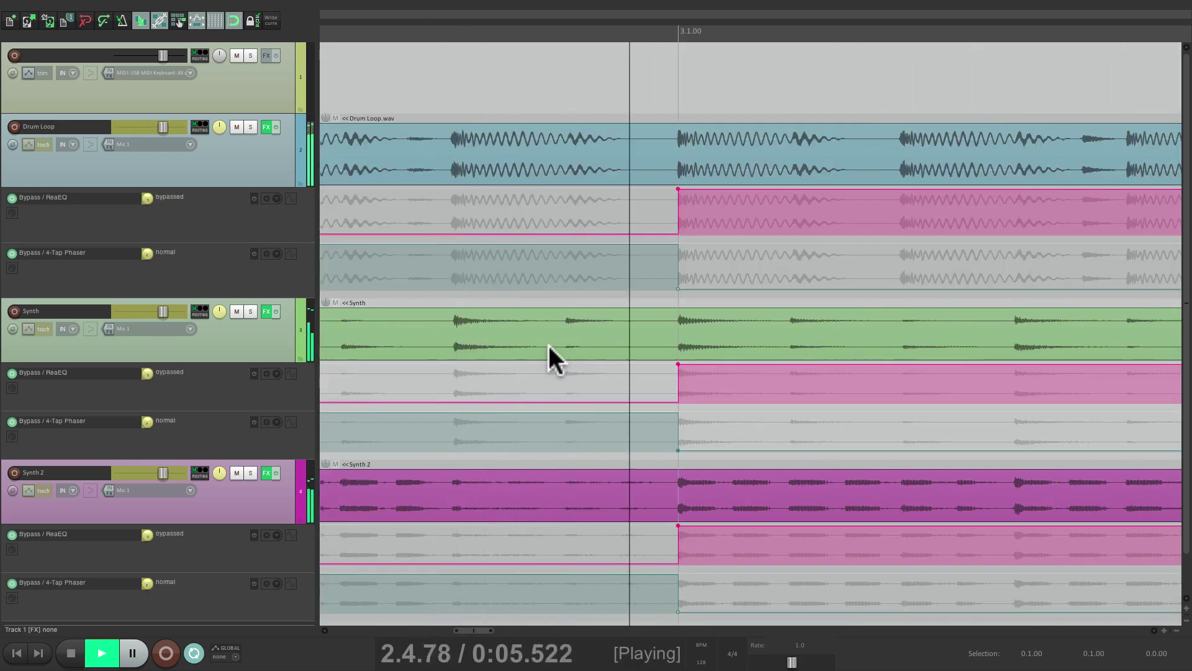
key("space")
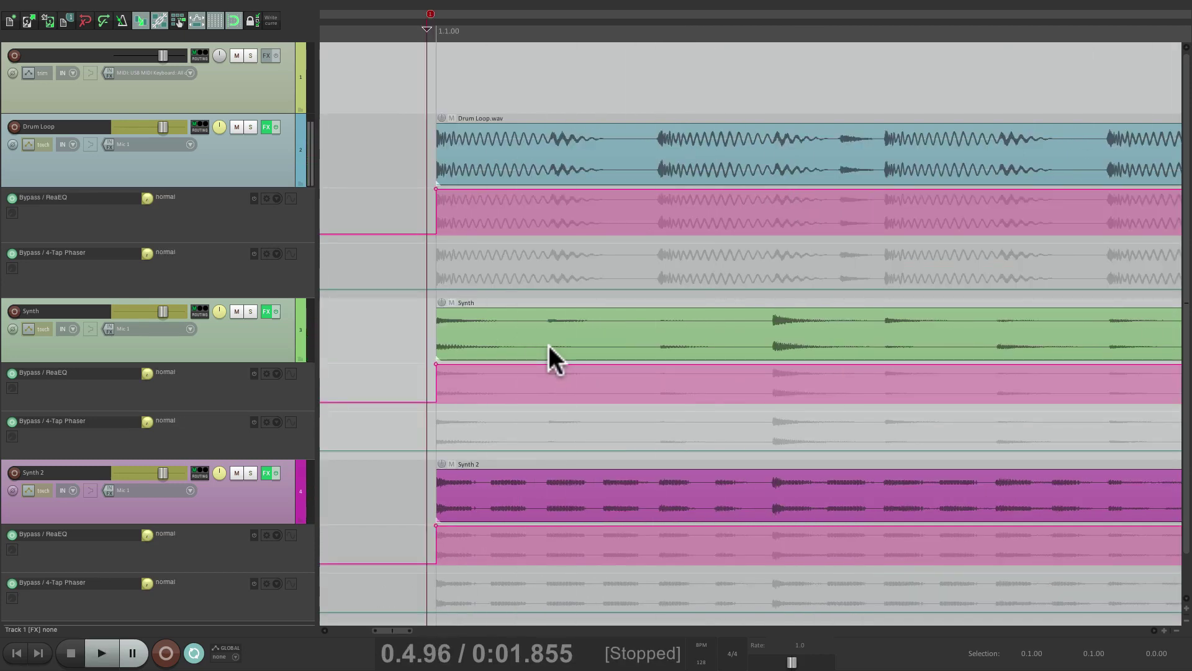
key("space")
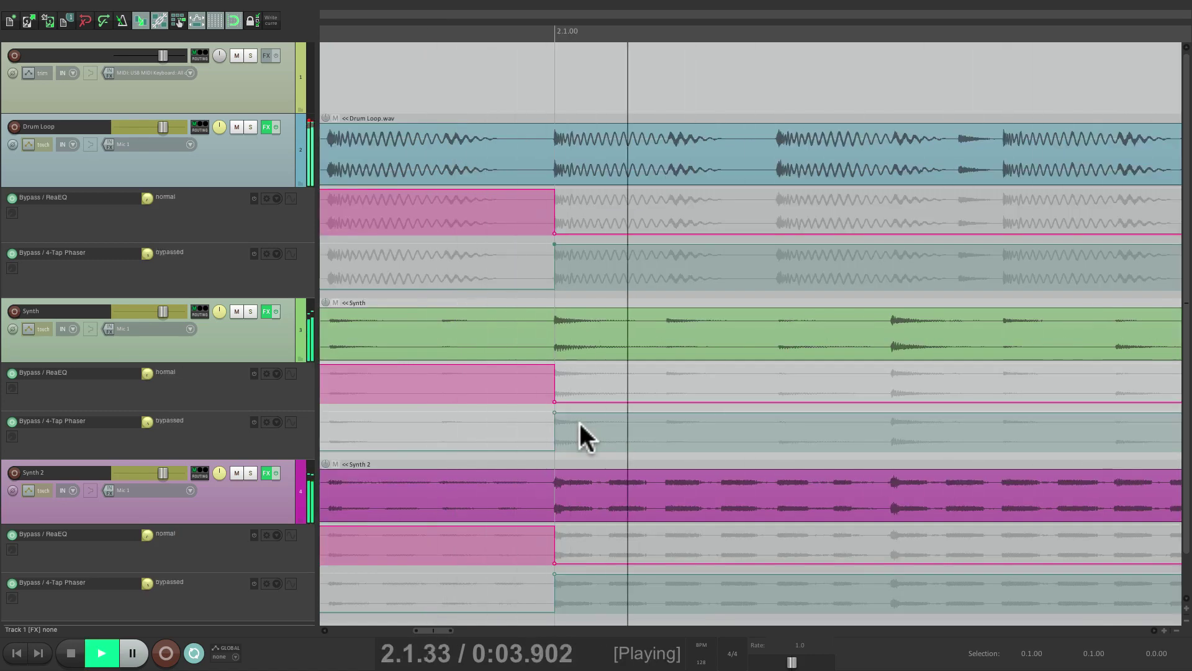
key("space")
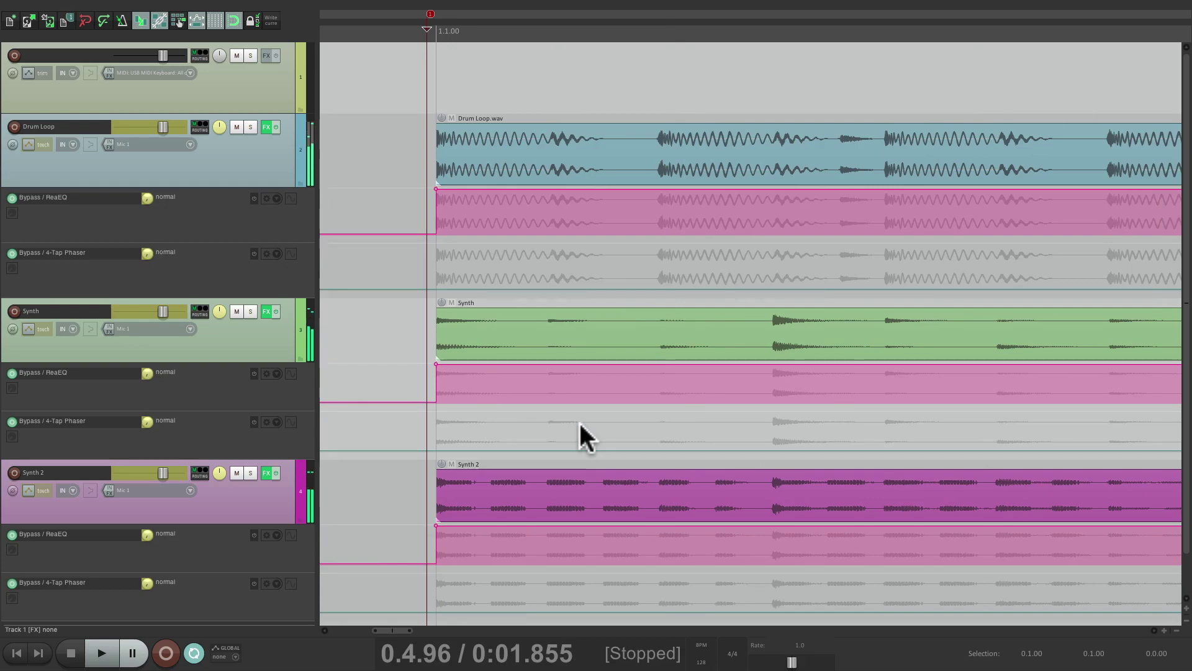
key("super+comma")
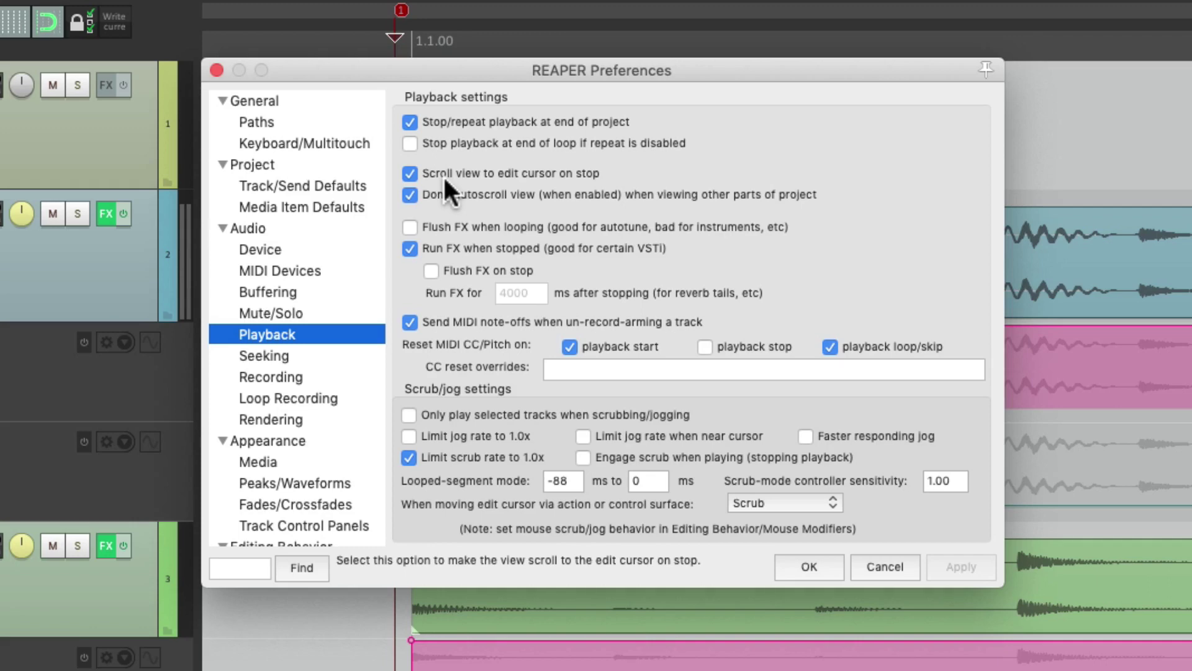
Uncheck 'Scroll view to edit cursor on stop', apply, and test with play and stop
left_click(409, 173)
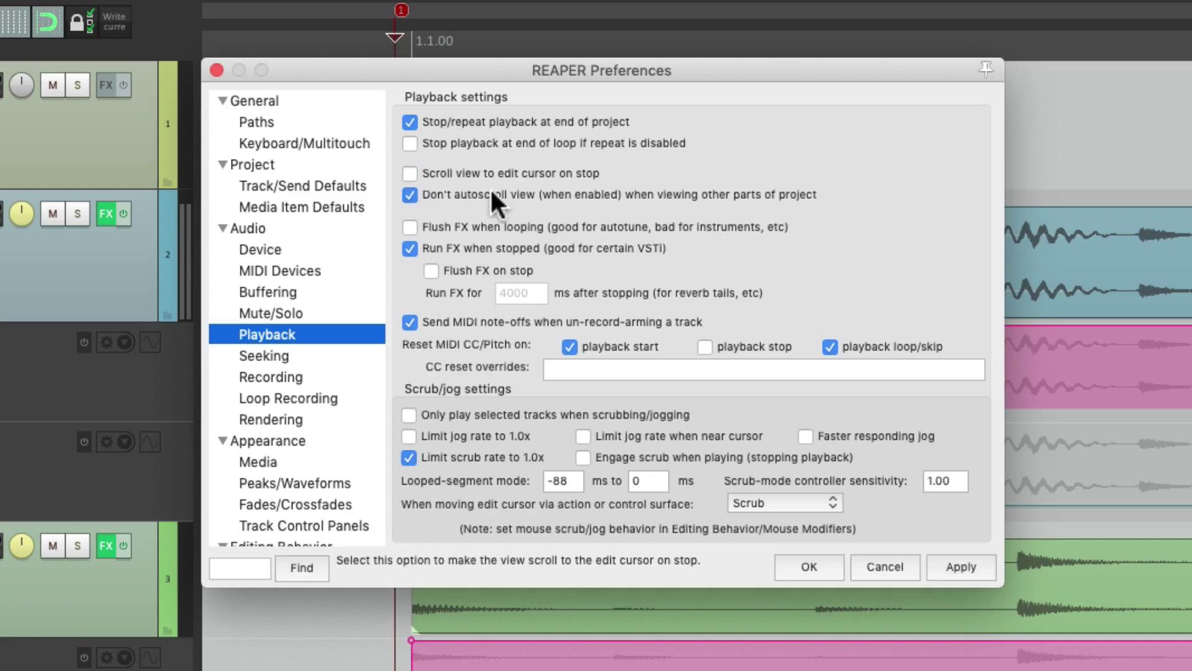
left_click(801, 567)
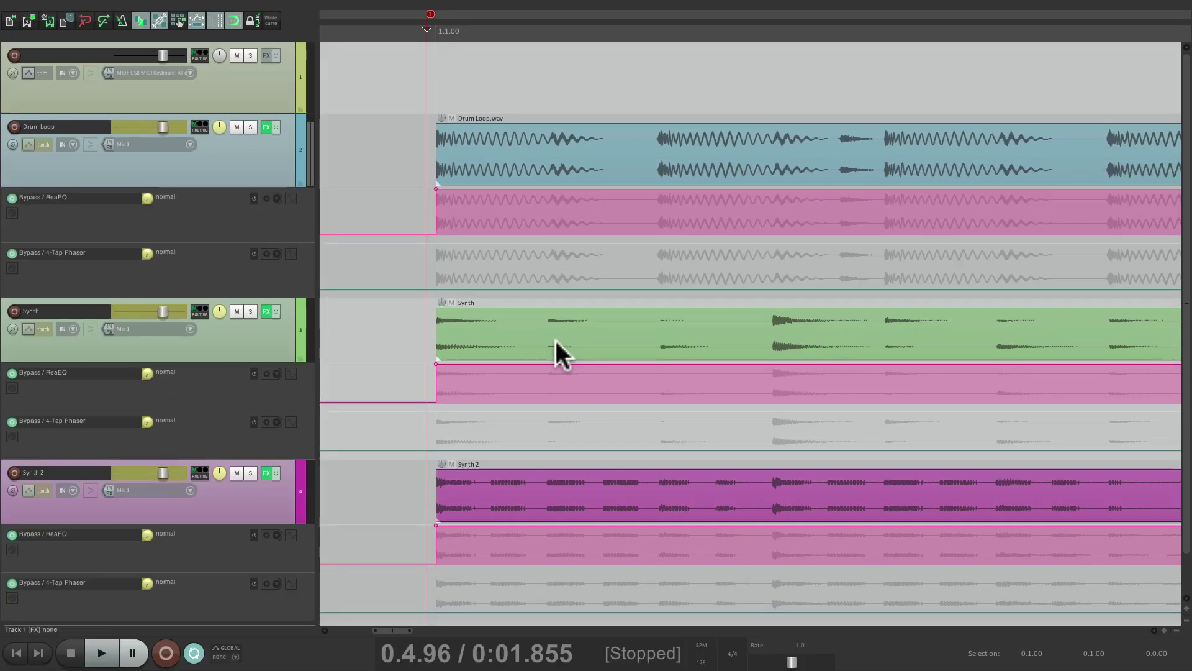
key("space")
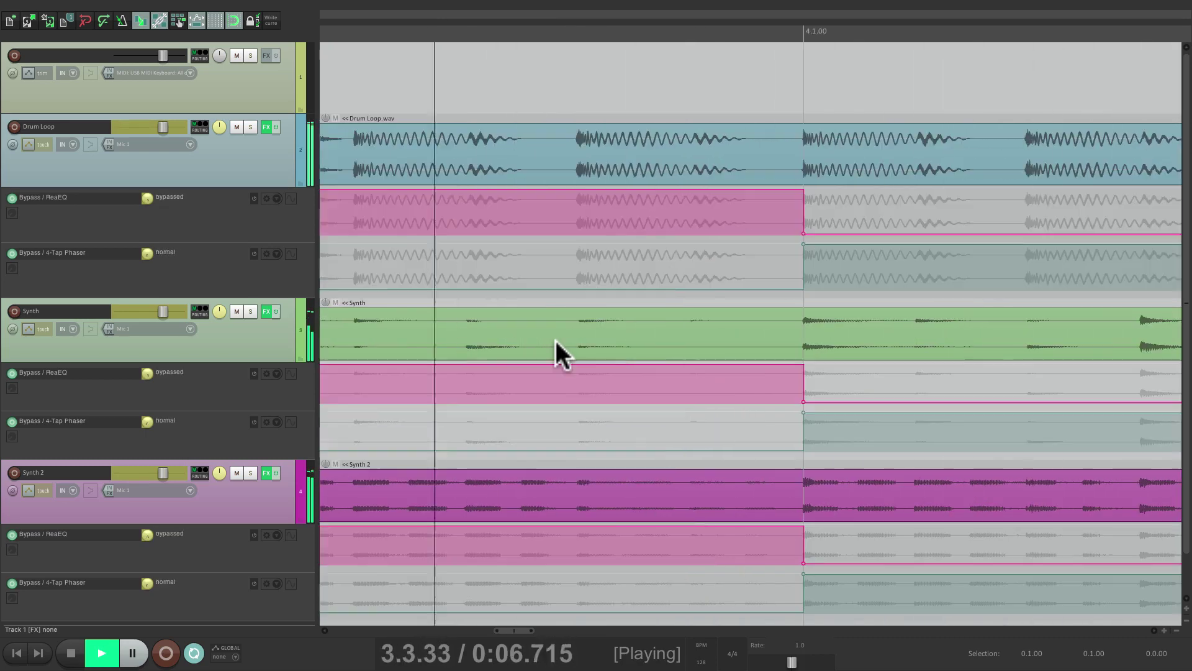
key("space")
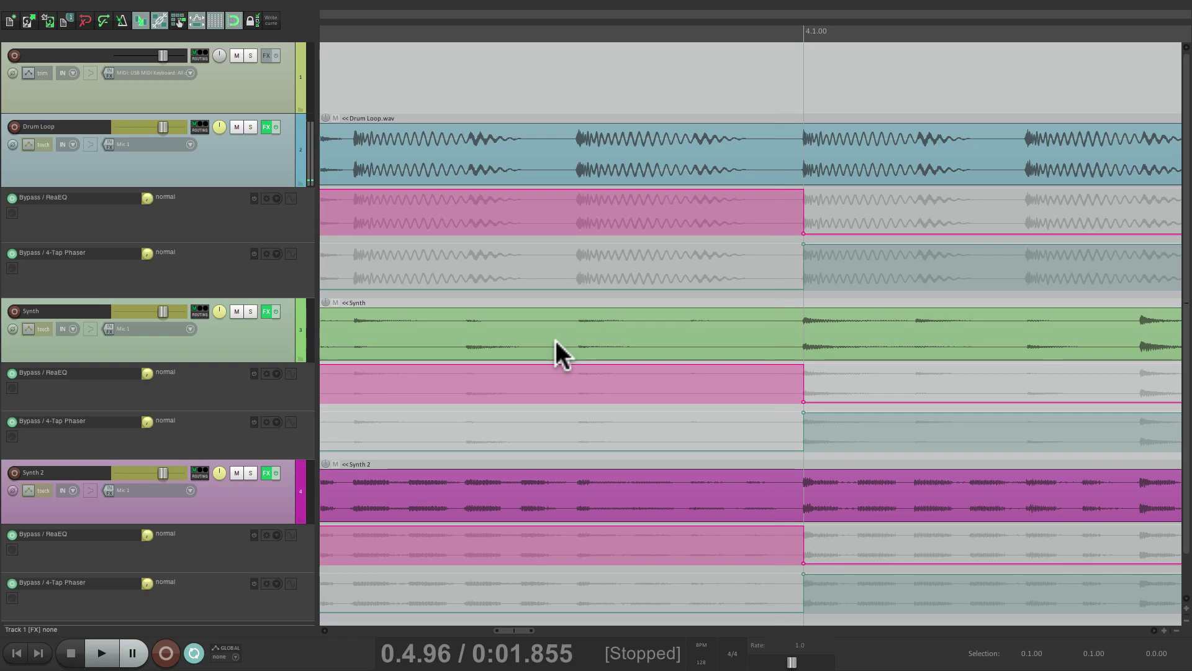
Scroll the timeline and play and stop again to confirm the view stays put
scroll(565, 273, "right", 5)
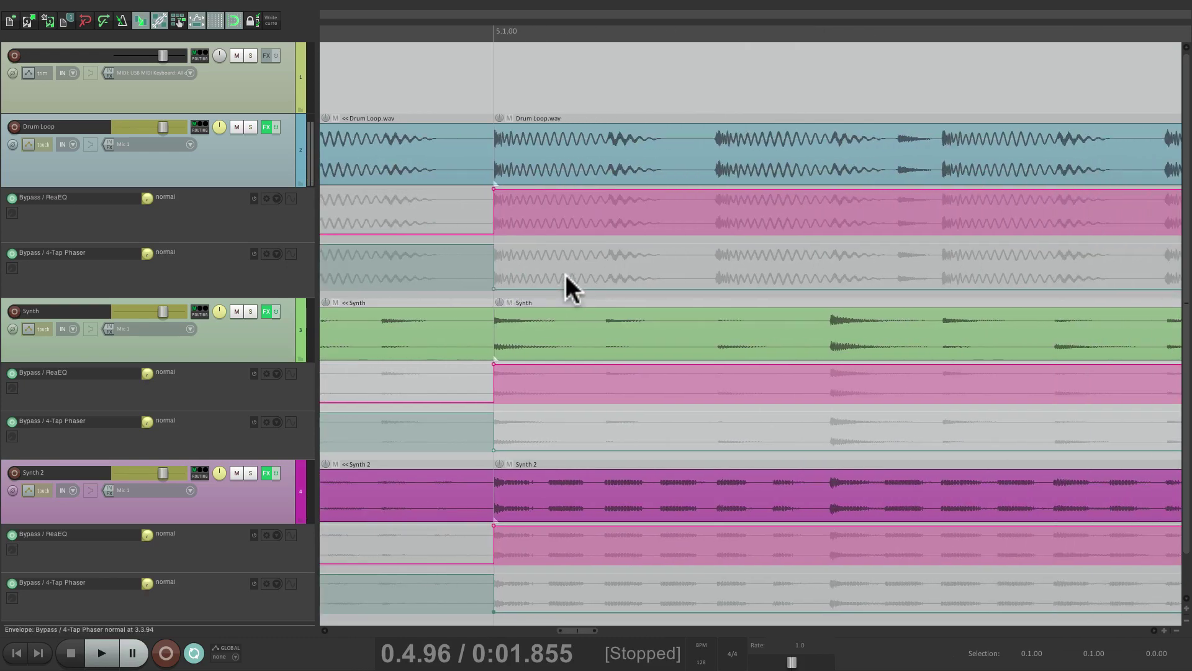
key("space")
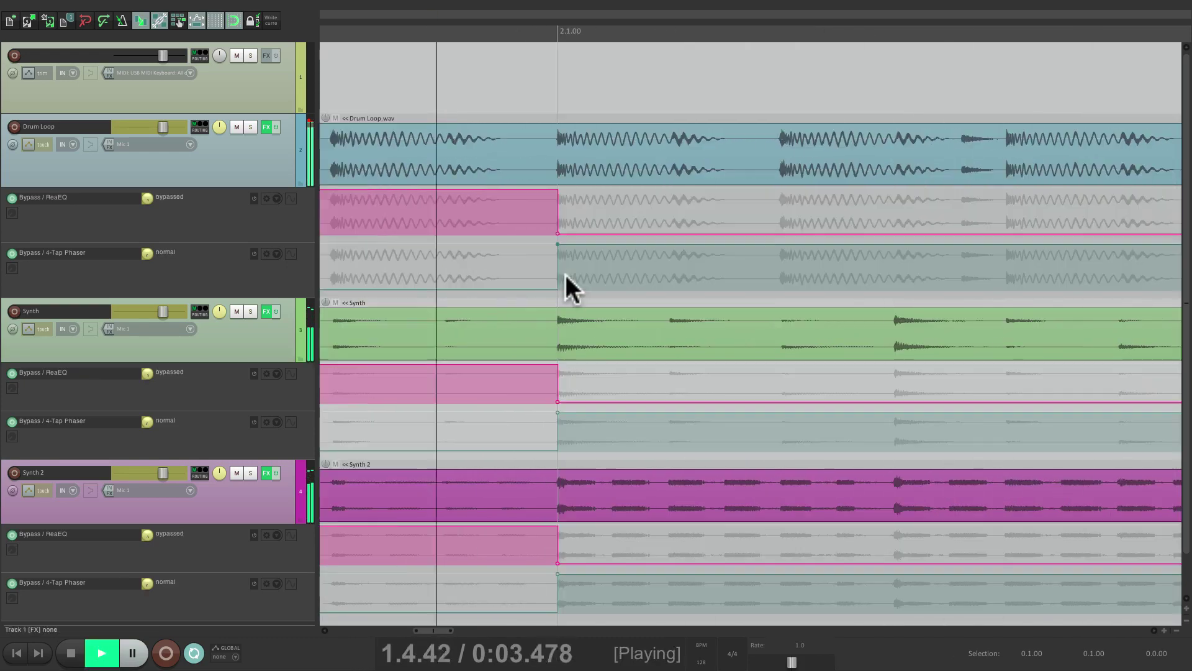
key("space")
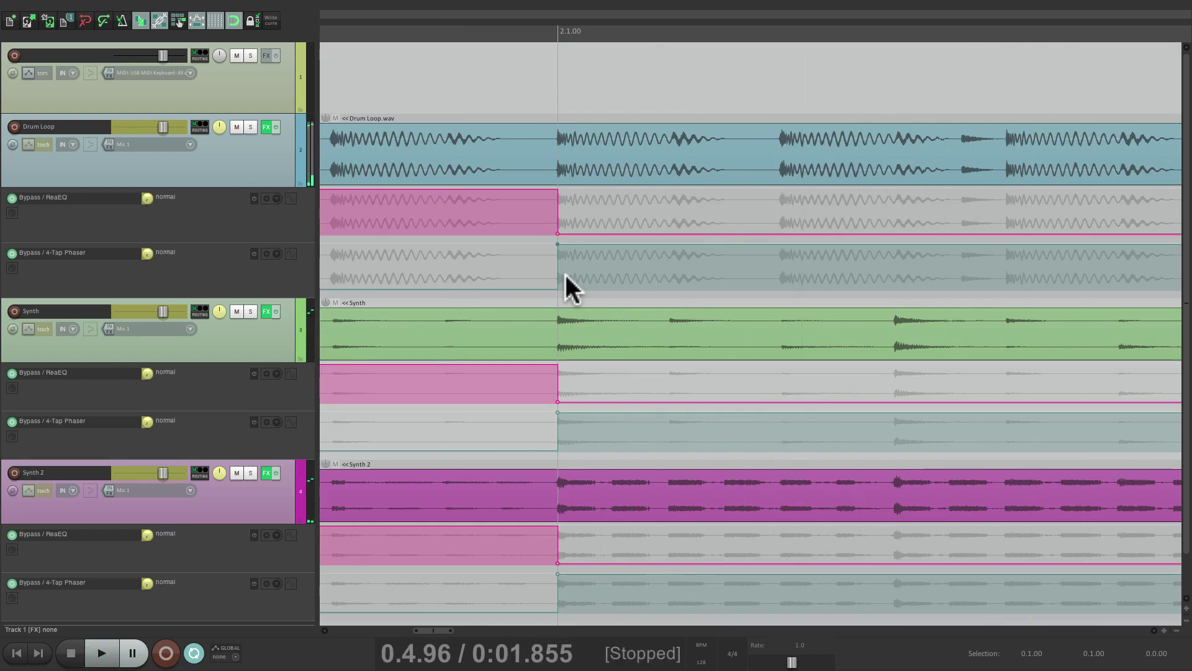
scroll(565, 275, "left", 5)
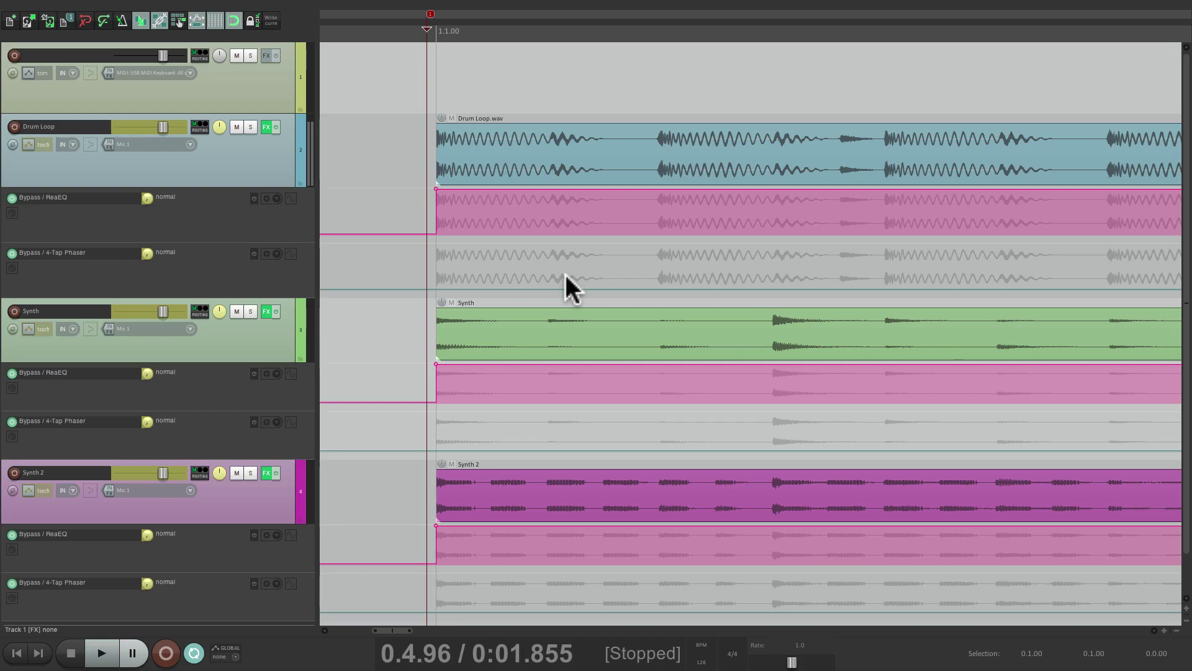
key("super+comma")
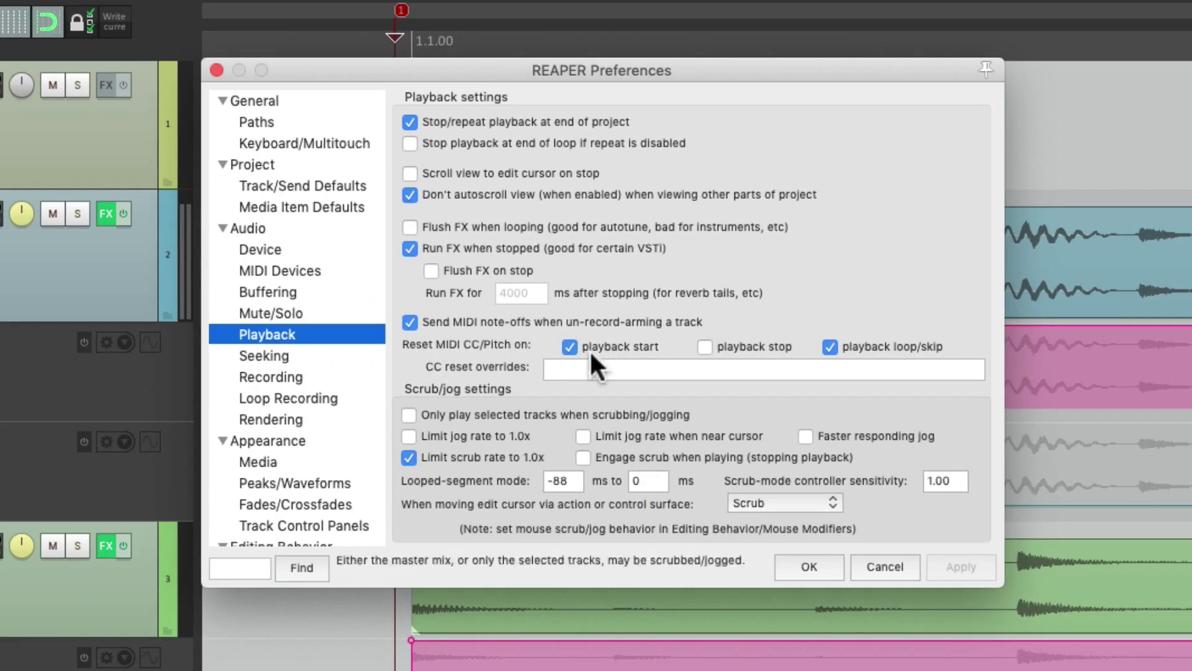
Uncheck 'Scroll track view while recording' on the Recording page and close Preferences
left_click(328, 377)
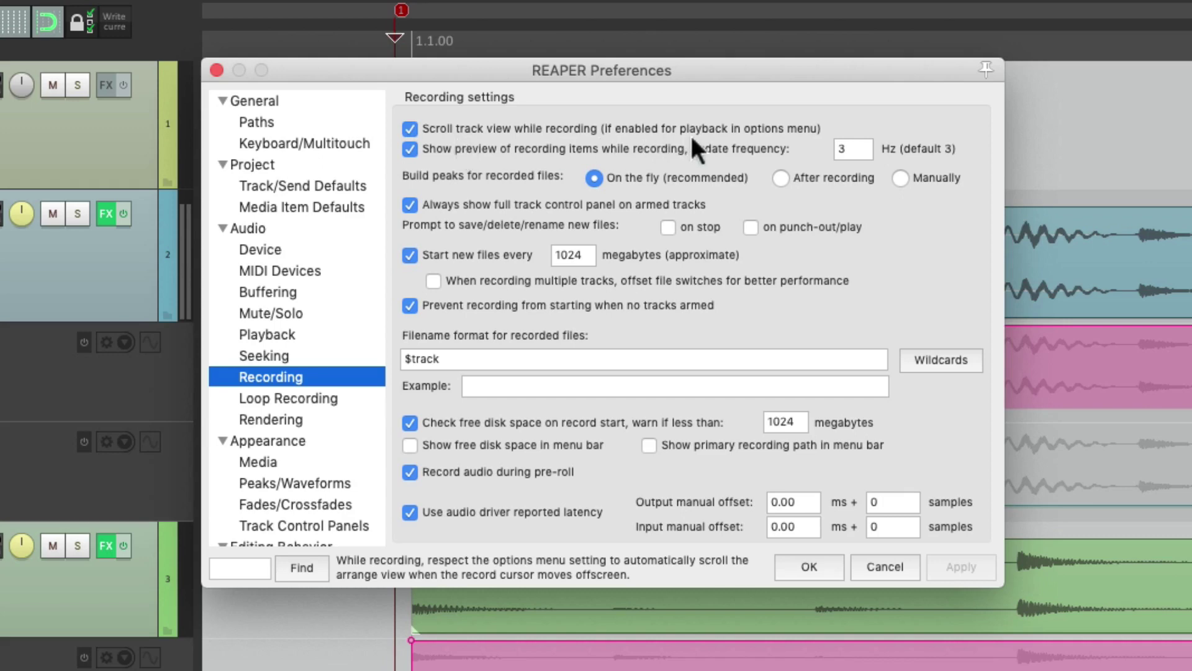
left_click(410, 128)
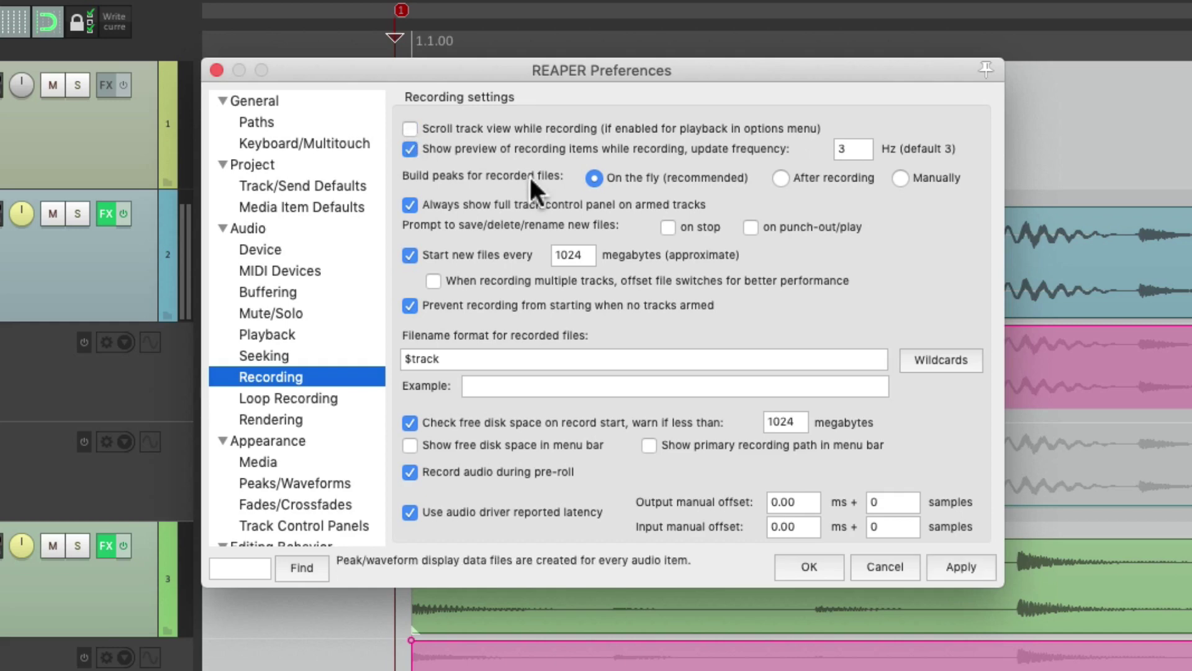
key("Return")
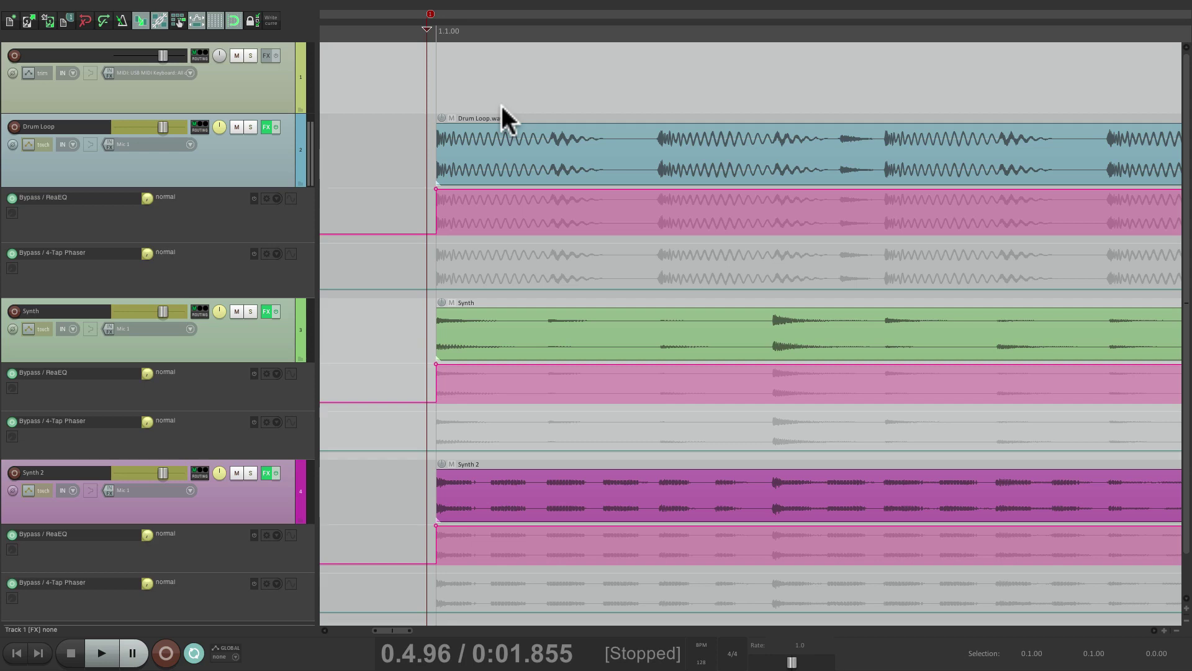
Play and stop the project, then restart playback from the start
key("space")
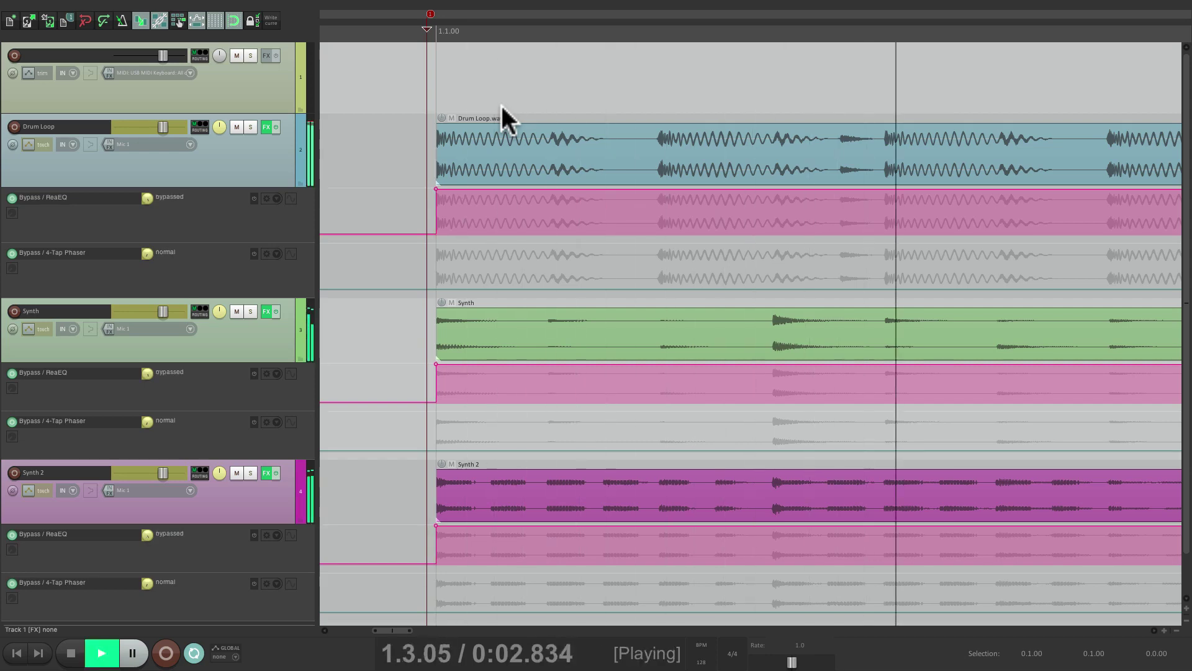
key("space")
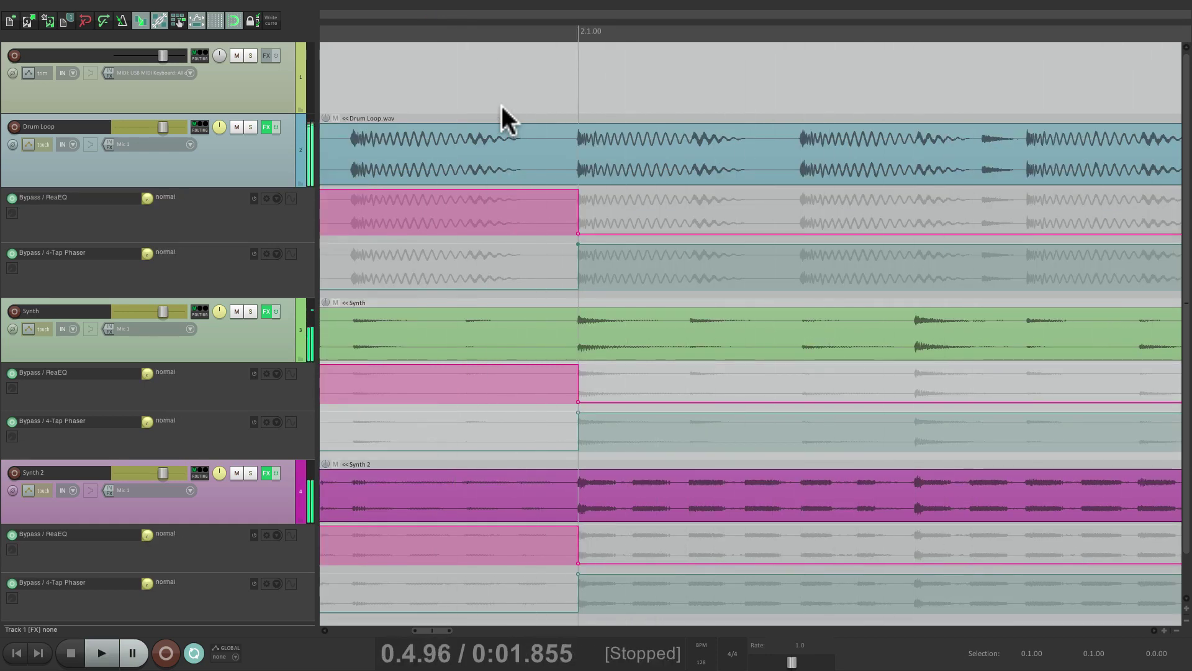
key("space")
key("space")
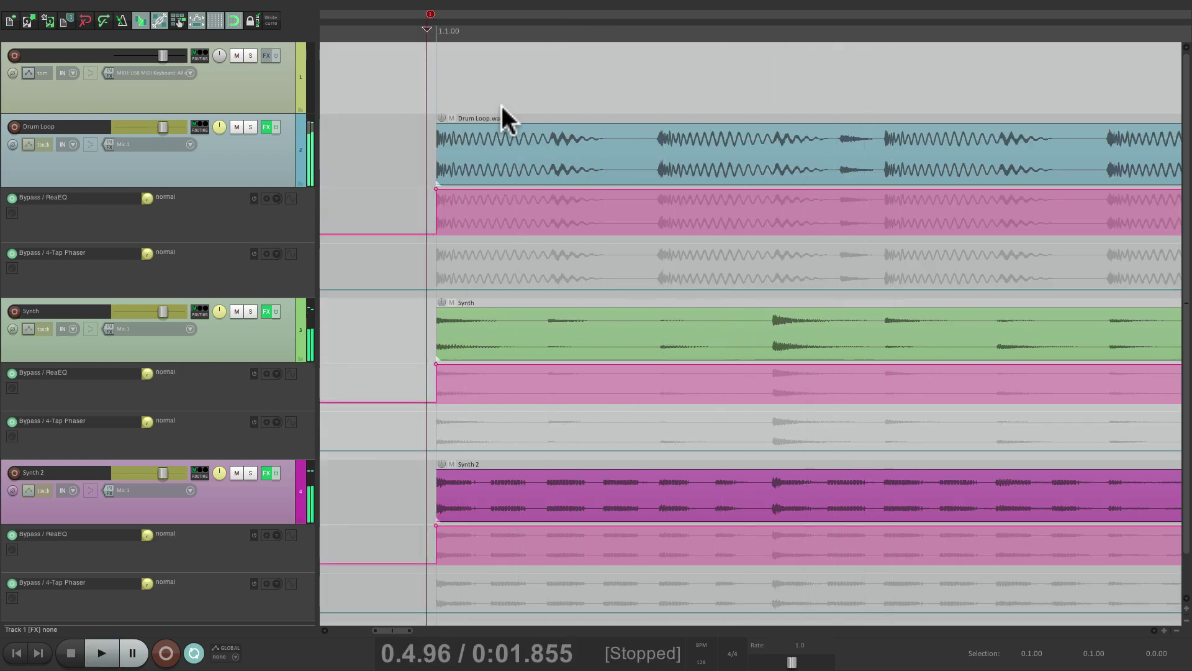
Arm track 1, record a short take, stop, and undo the recorded MIDI item
left_click(16, 54)
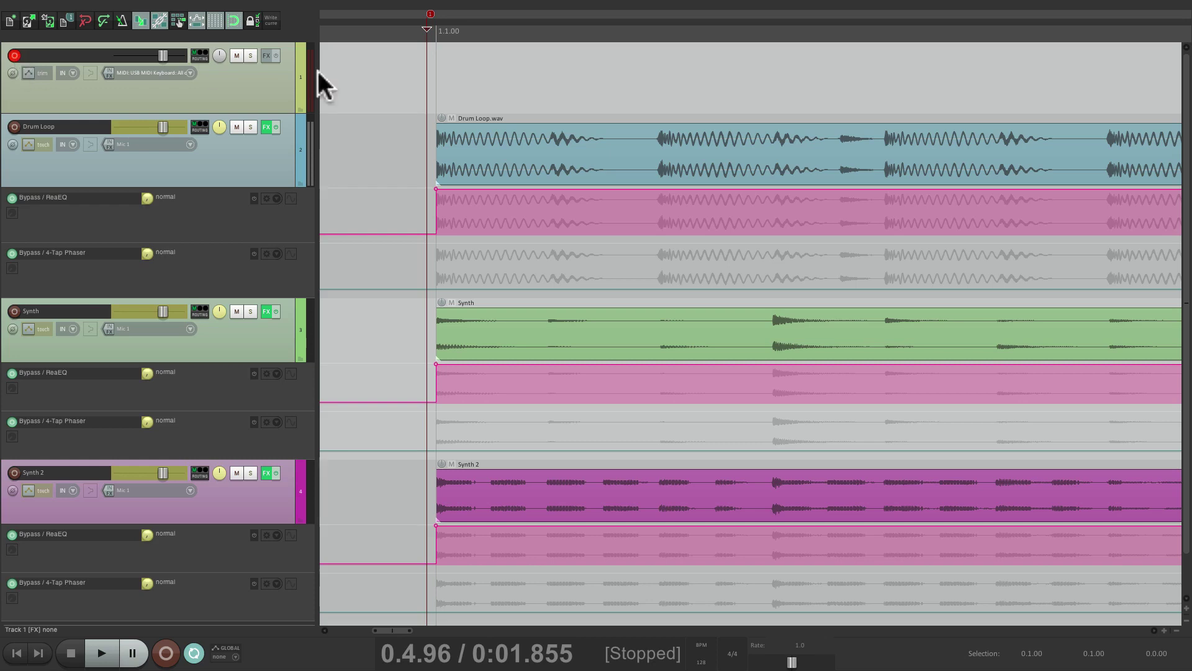
key("ctrl+r")
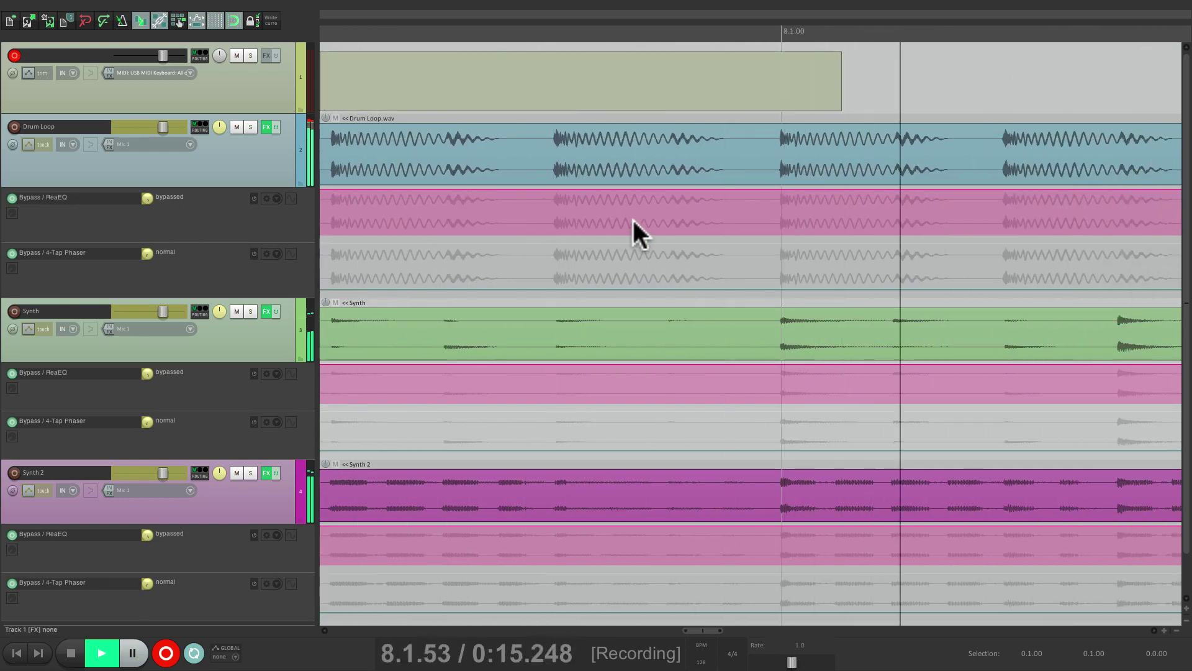
key("space")
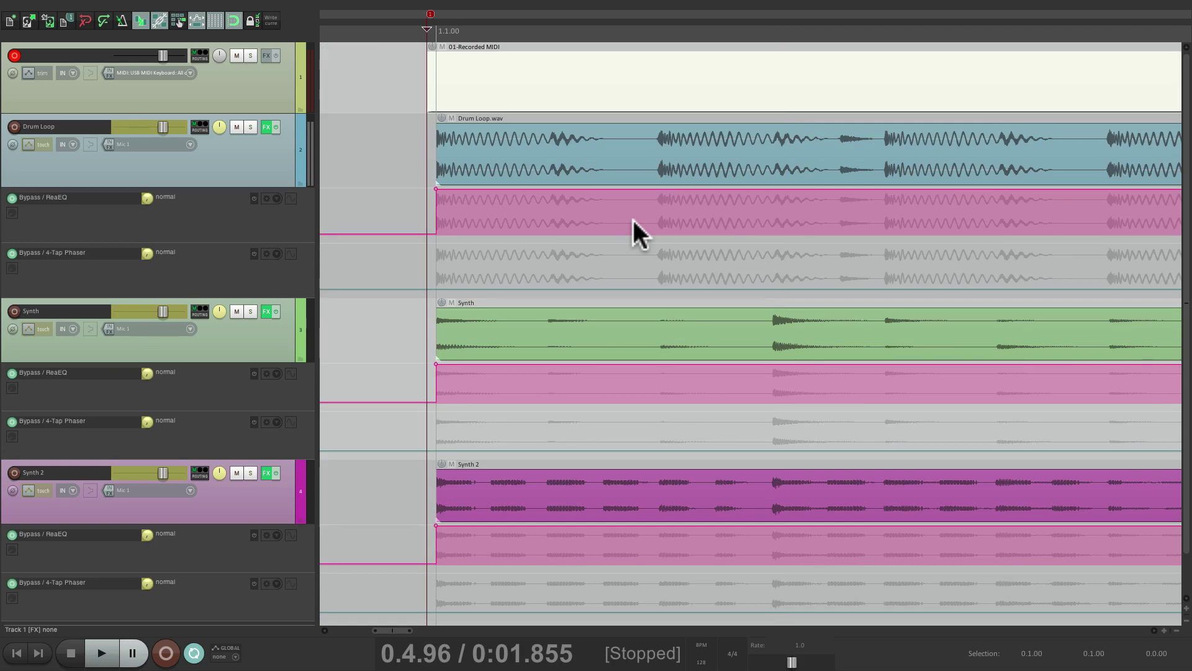
key("ctrl+z")
Disarm track 1, play and stop the project, then open Preferences
left_click(13, 57)
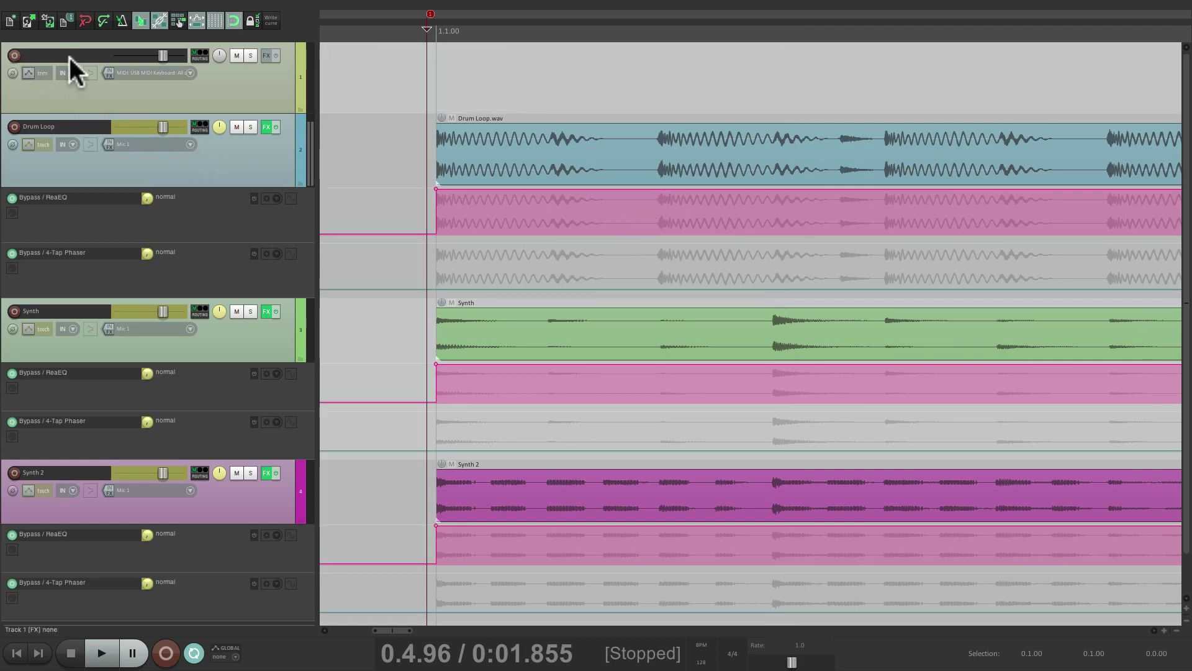
key("space")
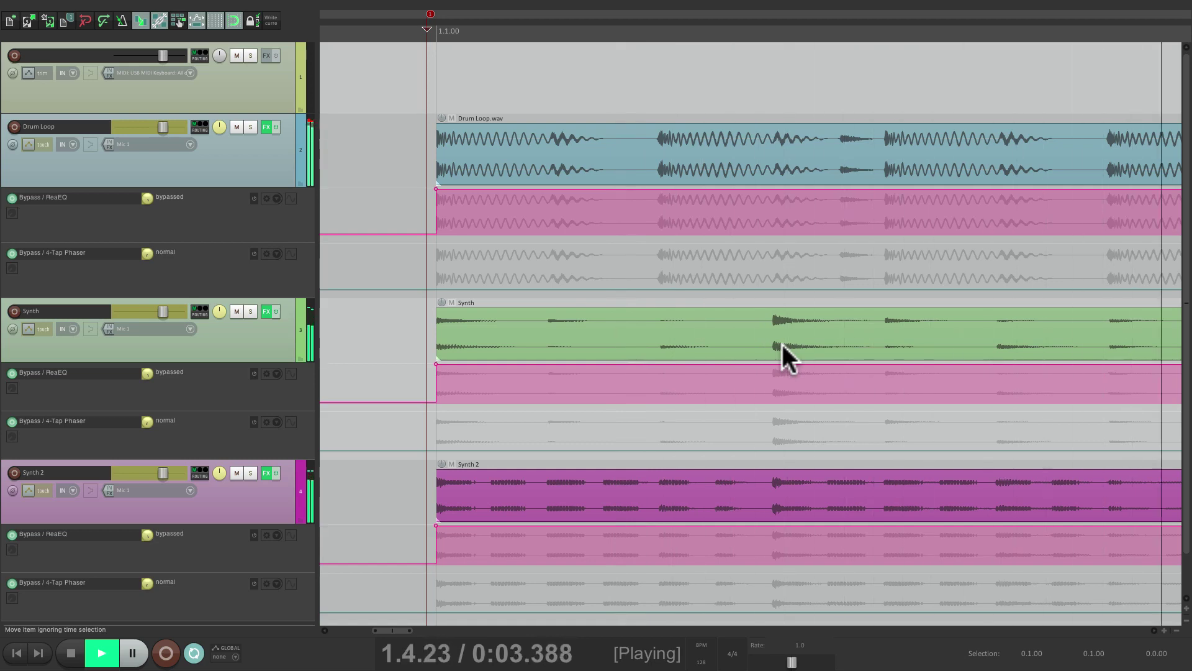
key("space")
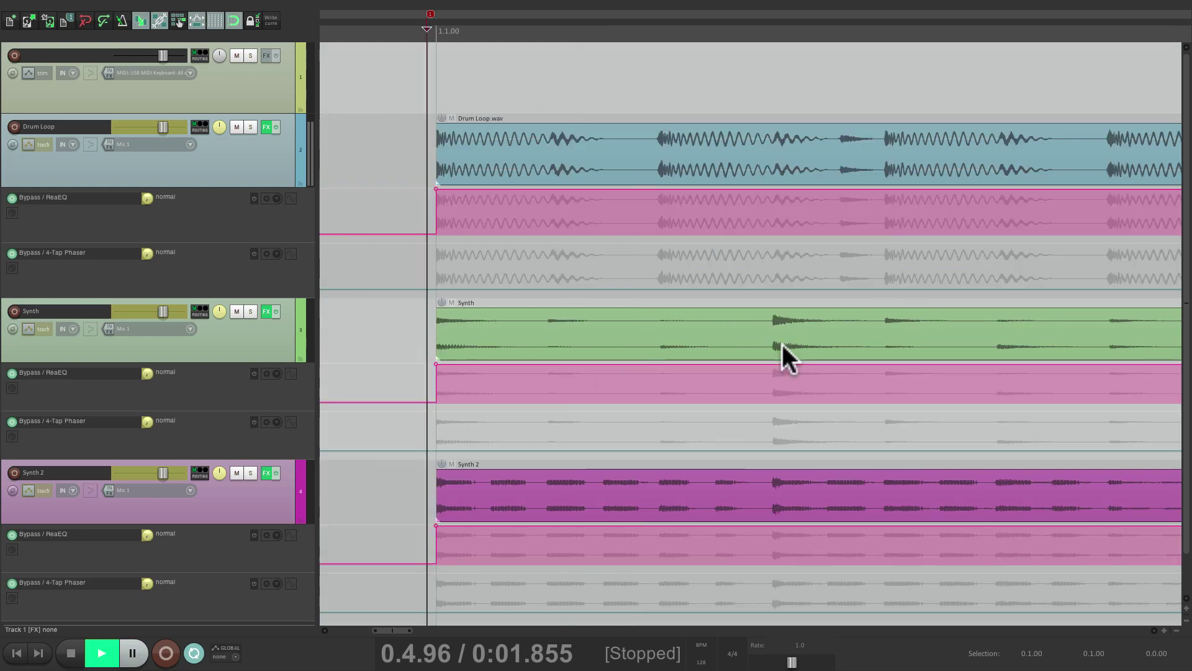
key("super+comma")
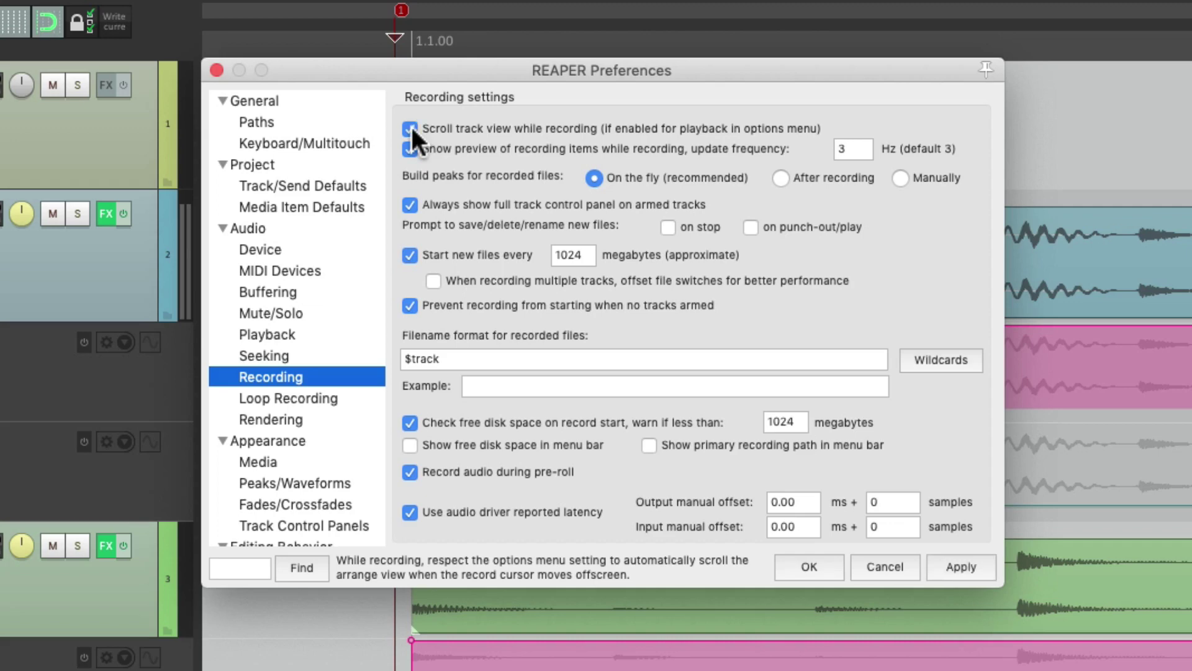
Close Preferences and enable Options > Continuous scrolling
key("Escape")
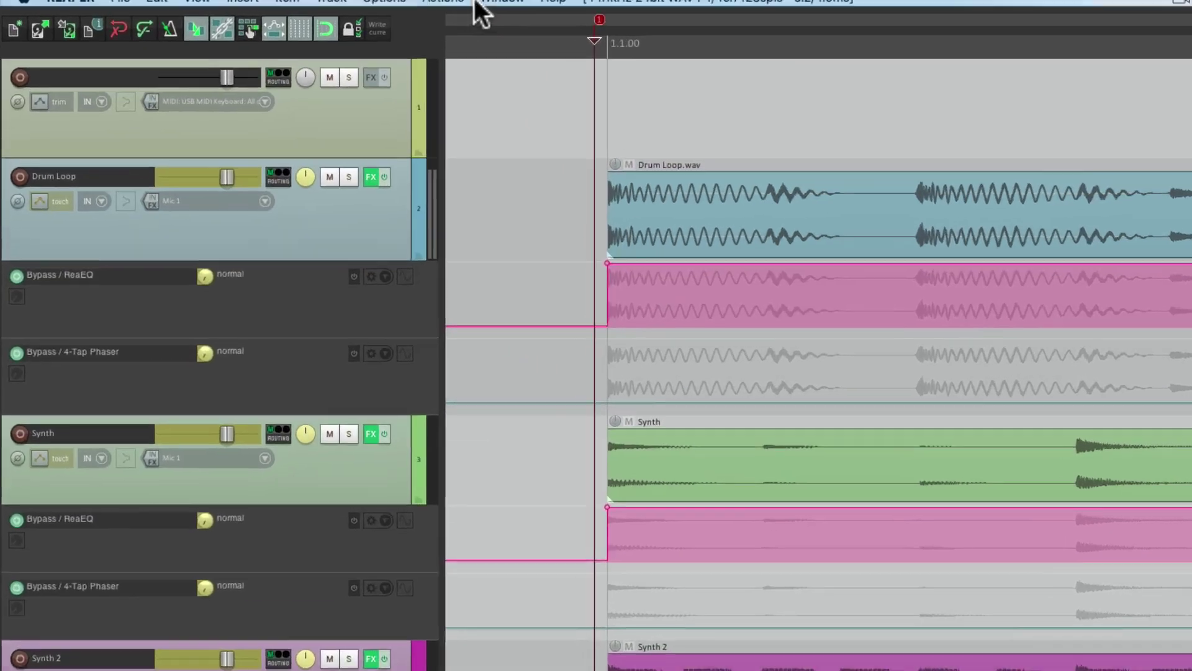
left_click(398, 2)
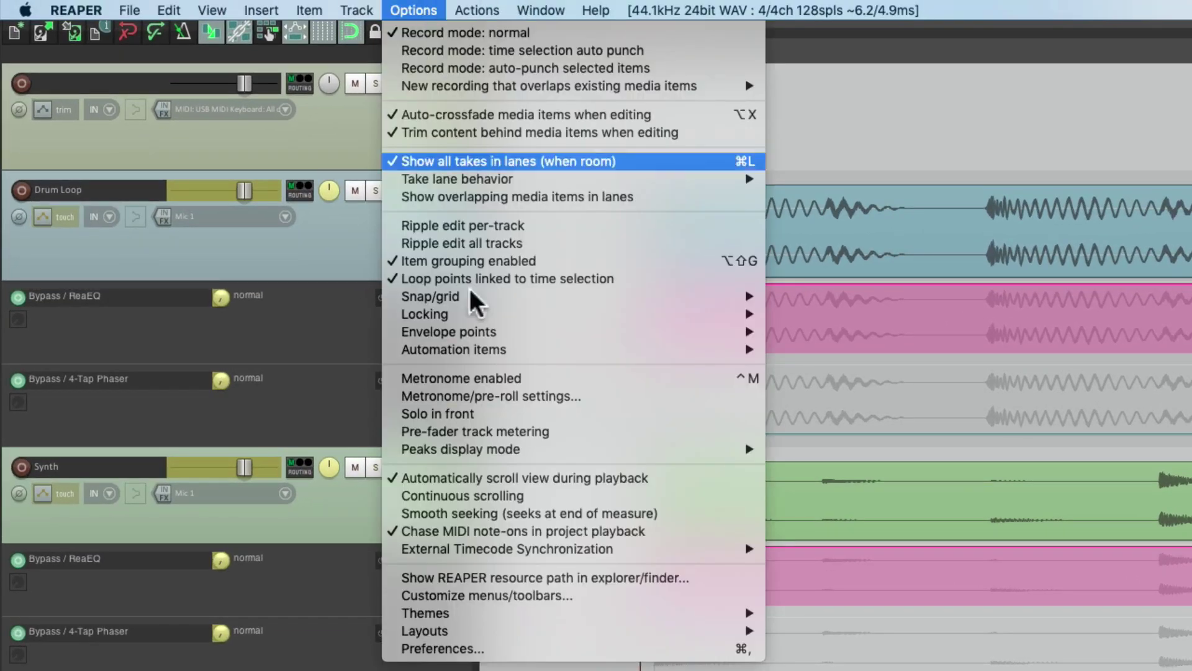
left_click(394, 495)
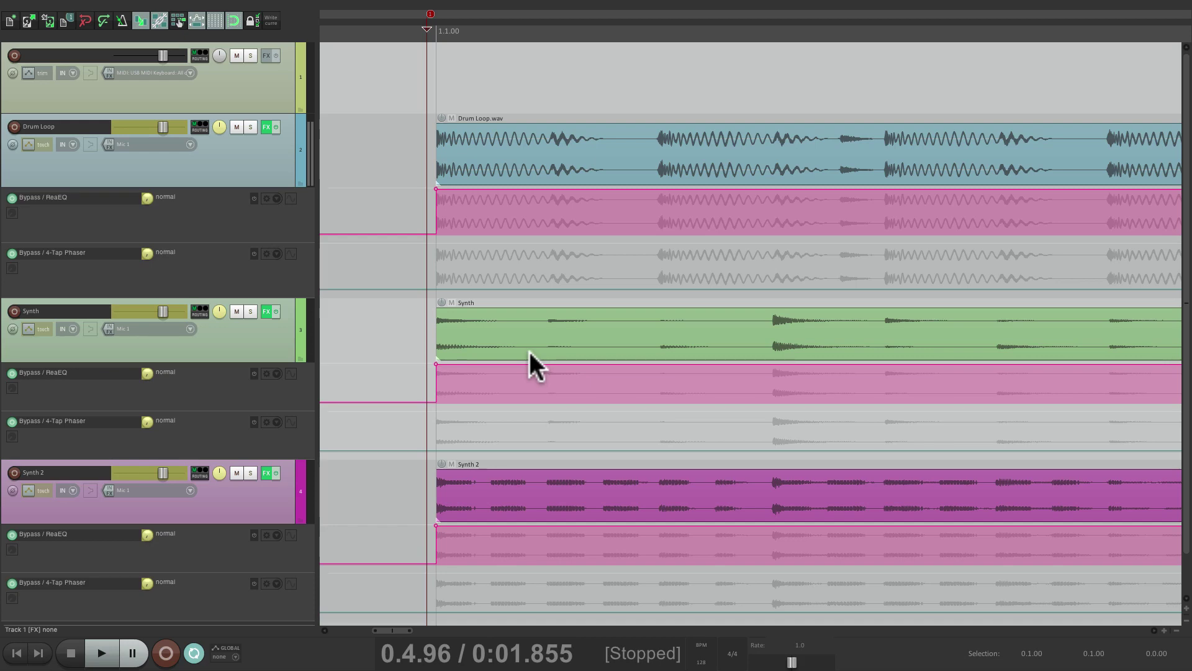
key("space")
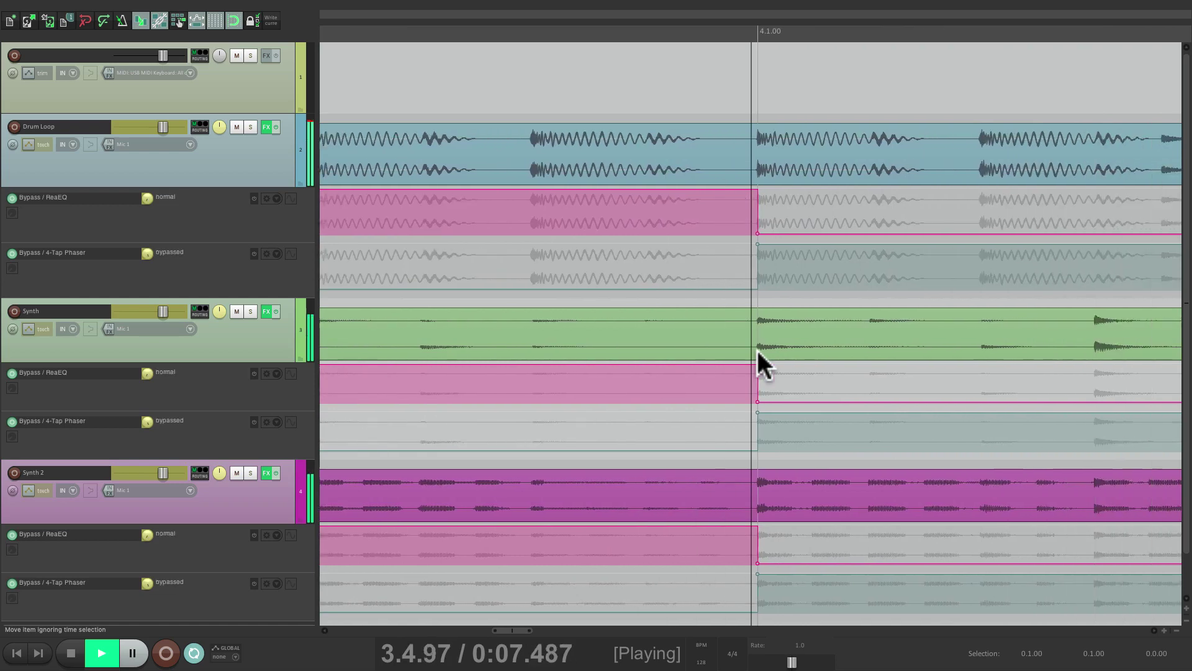
key("space")
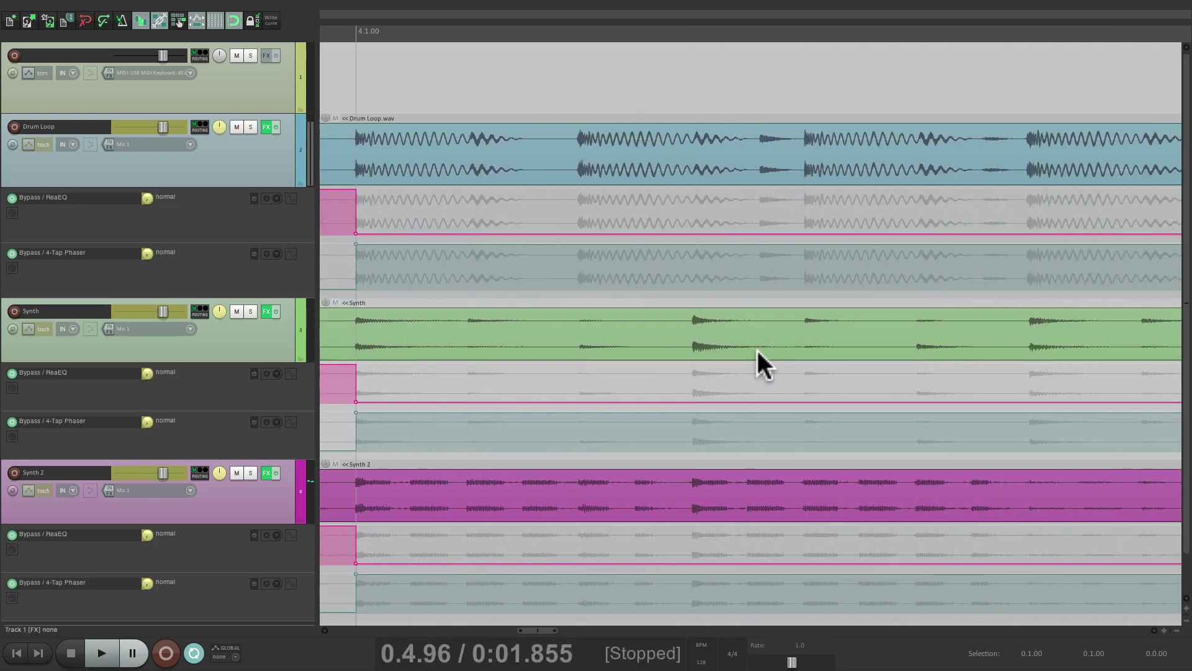
key("space")
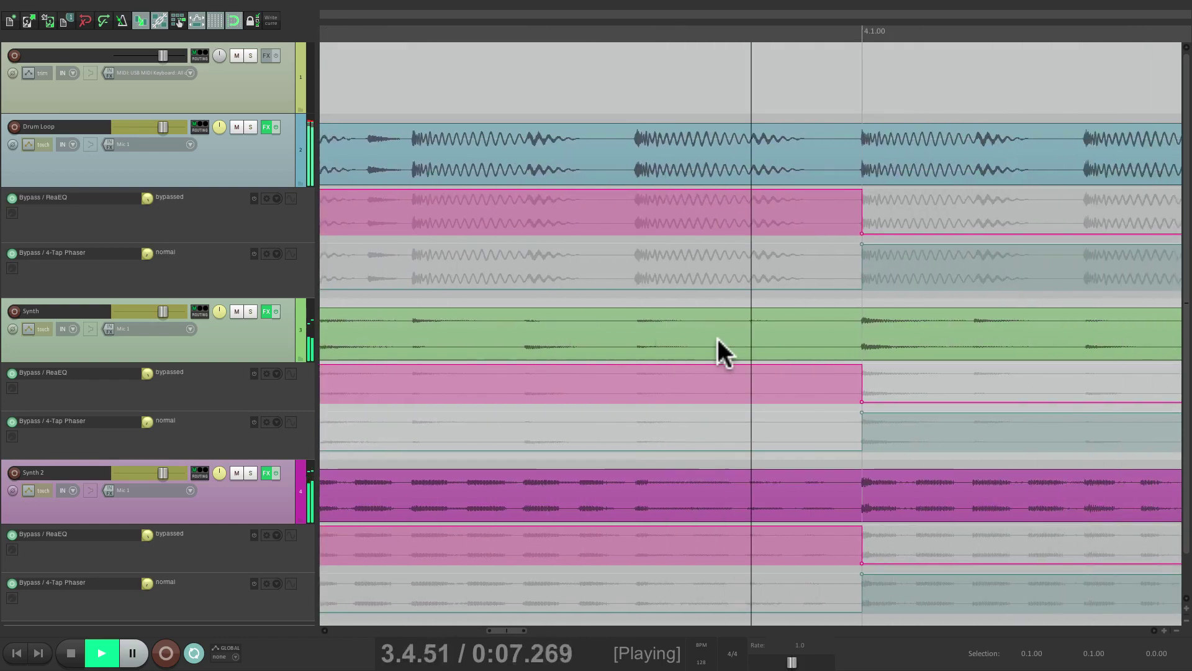
key("space")
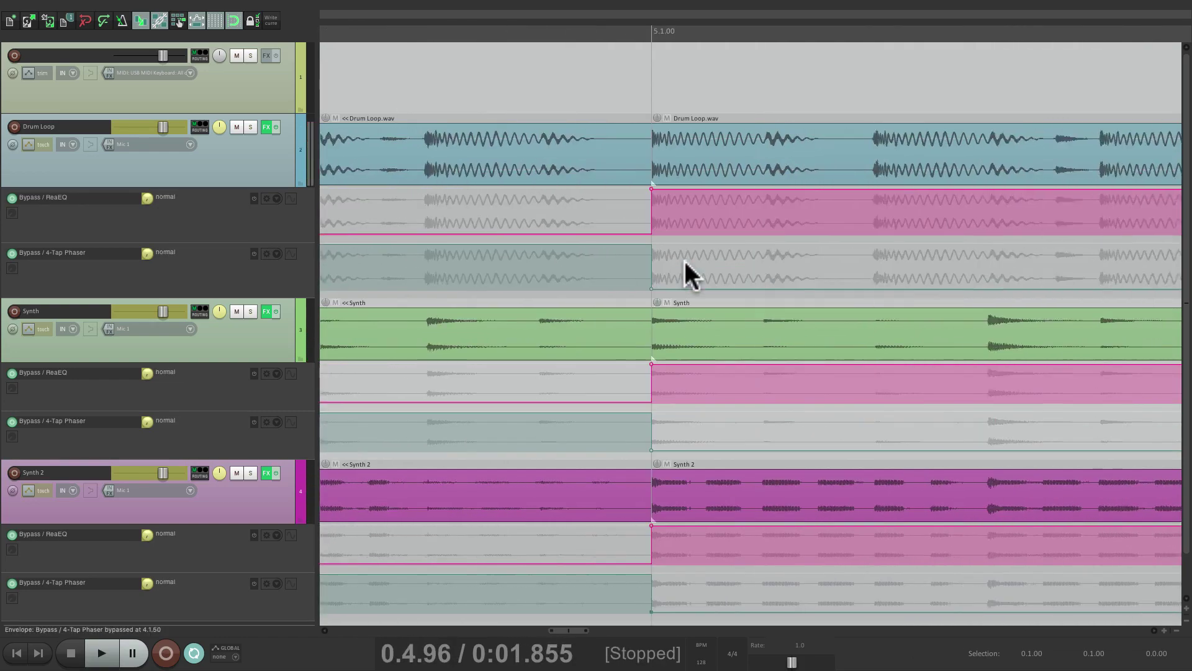
scroll(684, 261, "right", 5)
left_click(453, 30)
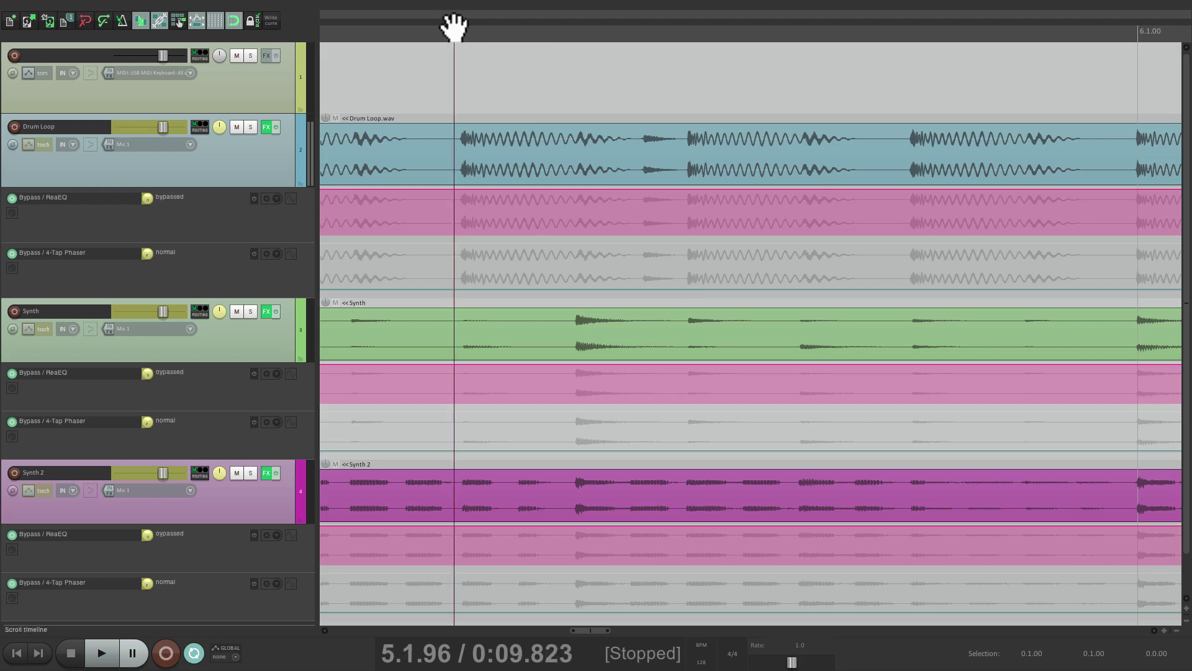
key("space")
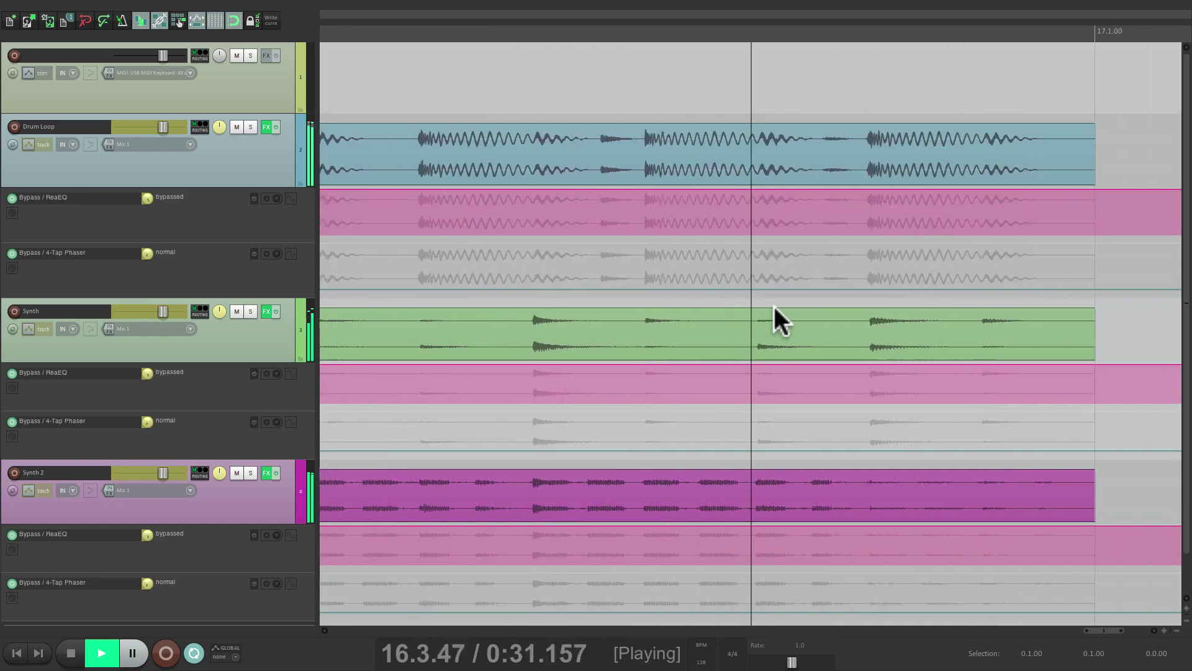
key("space")
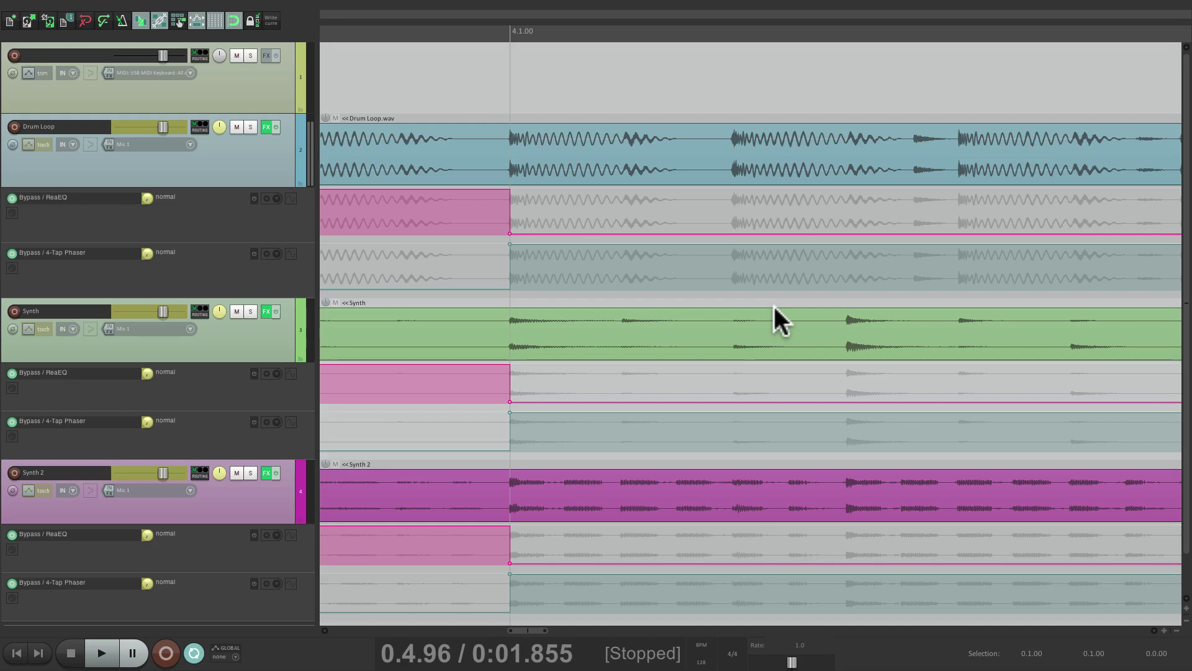
Play the project, pausing and resuming with the Pause button until paused at 0:19.656
key("space")
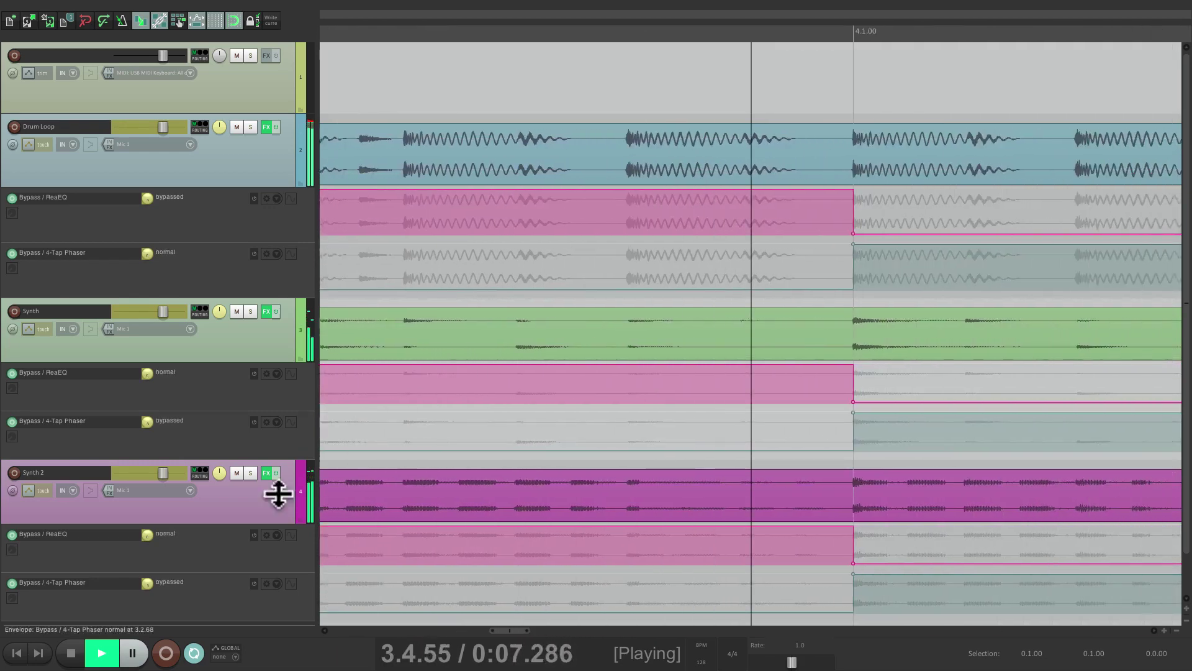
left_click(133, 652)
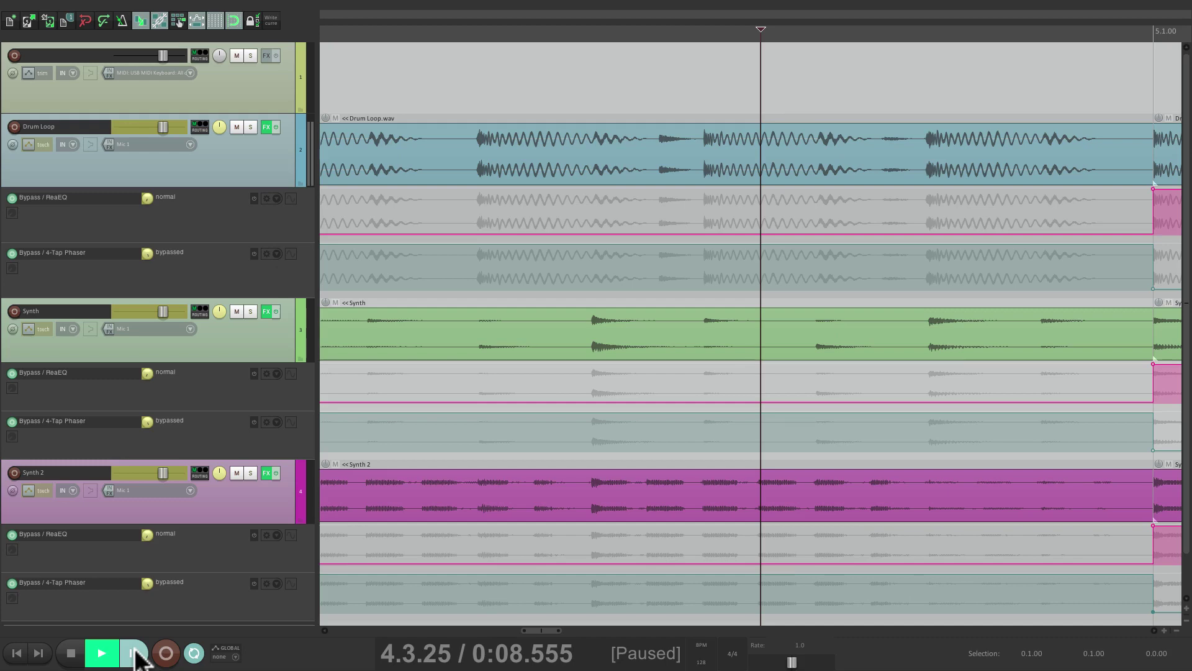
left_click(134, 652)
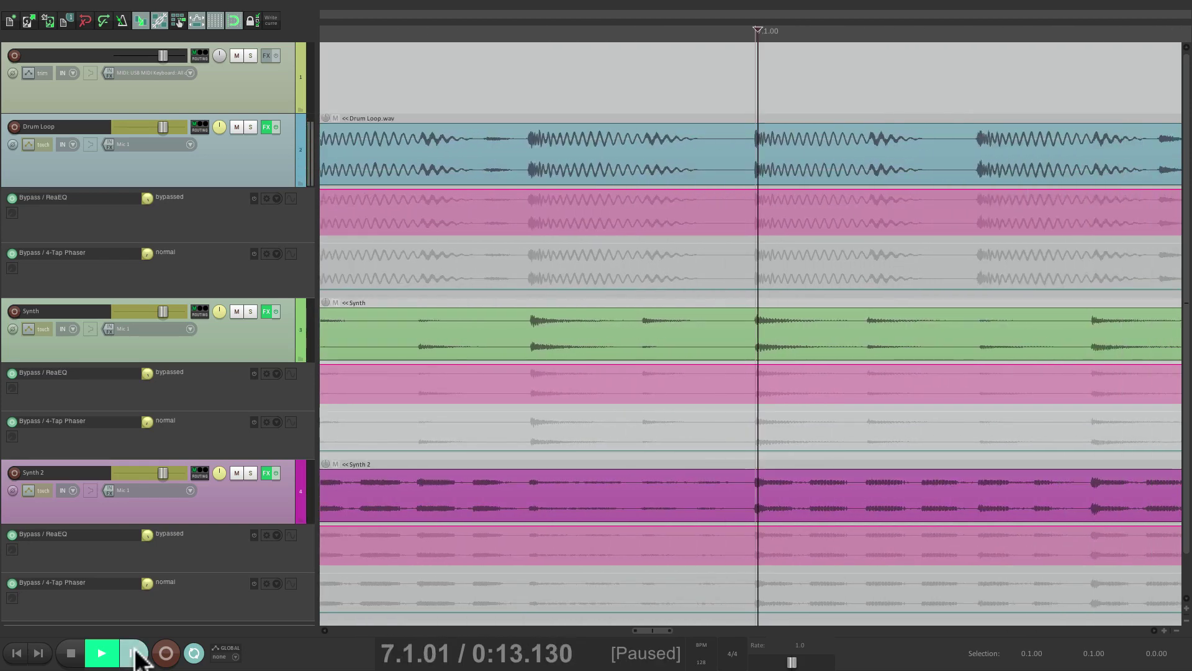
left_click(135, 652)
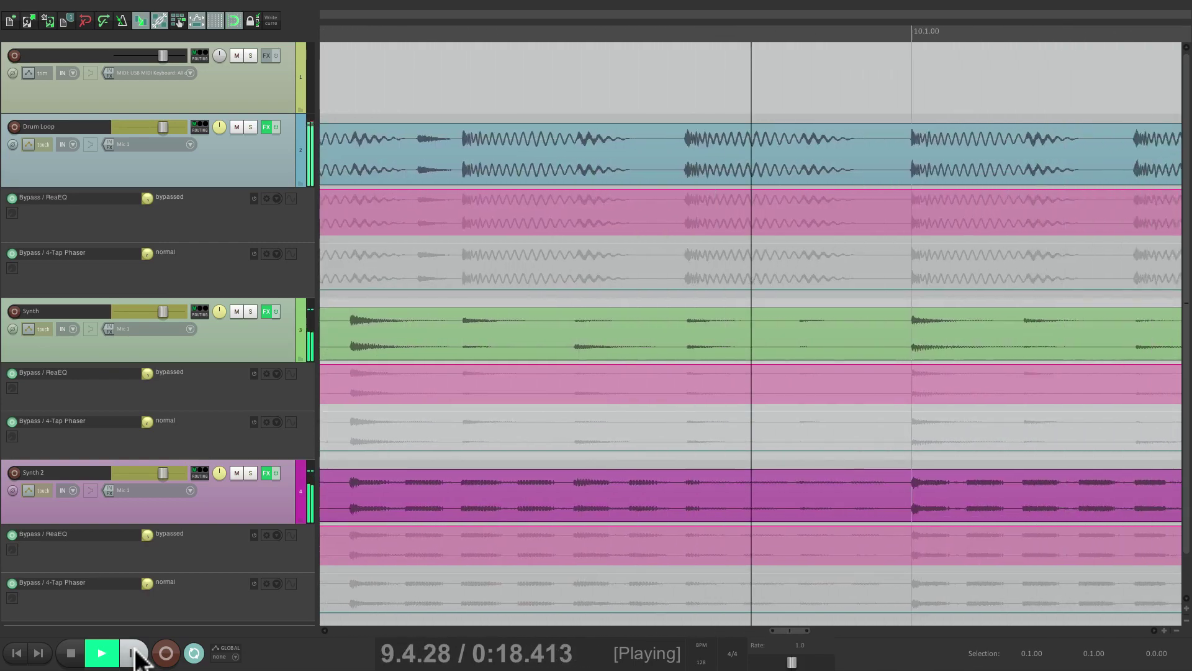
left_click(134, 653)
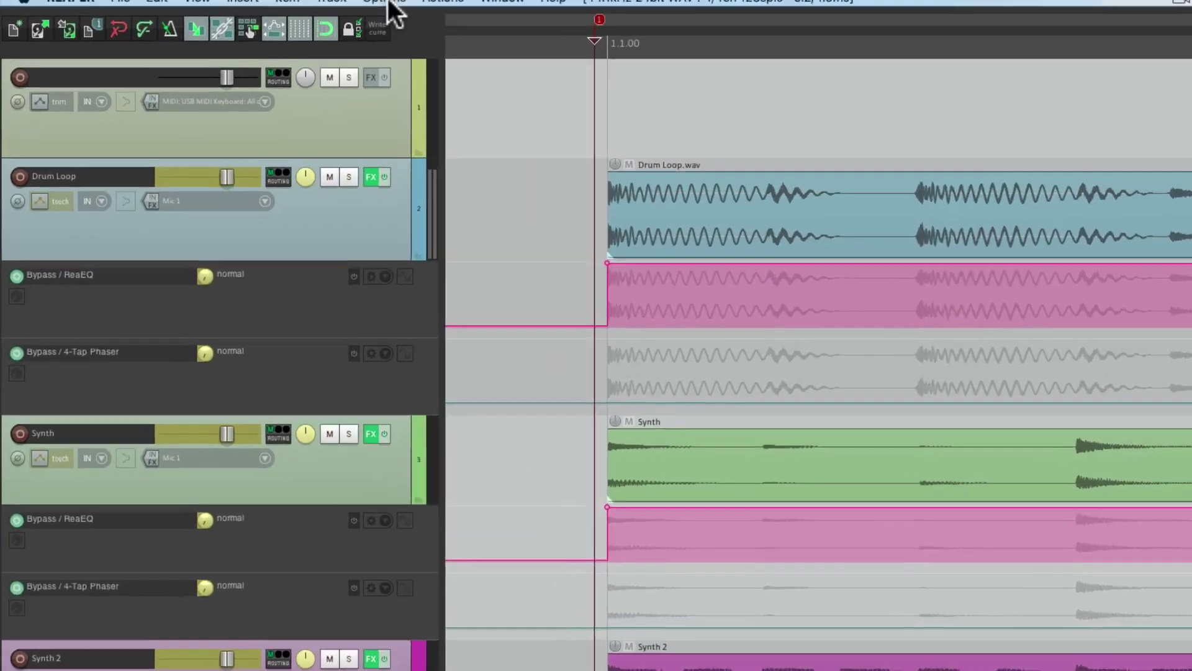
left_click(276, 7)
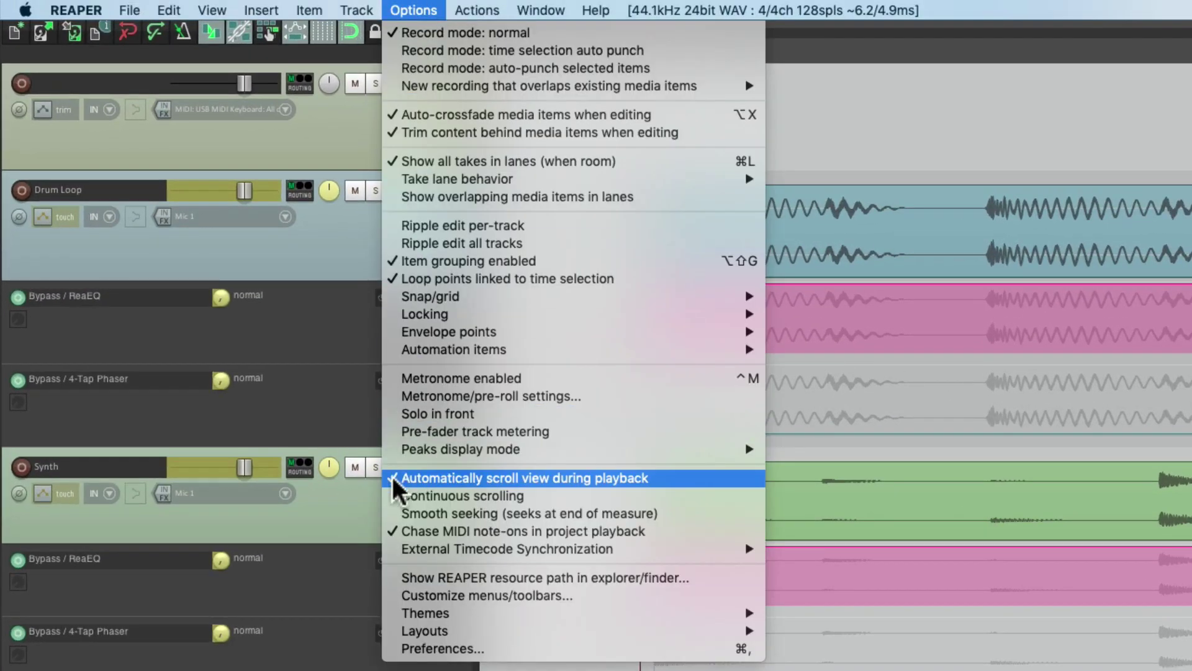
Uncheck 'Automatically scroll view during playback' and zoom in on the timeline
left_click(434, 478)
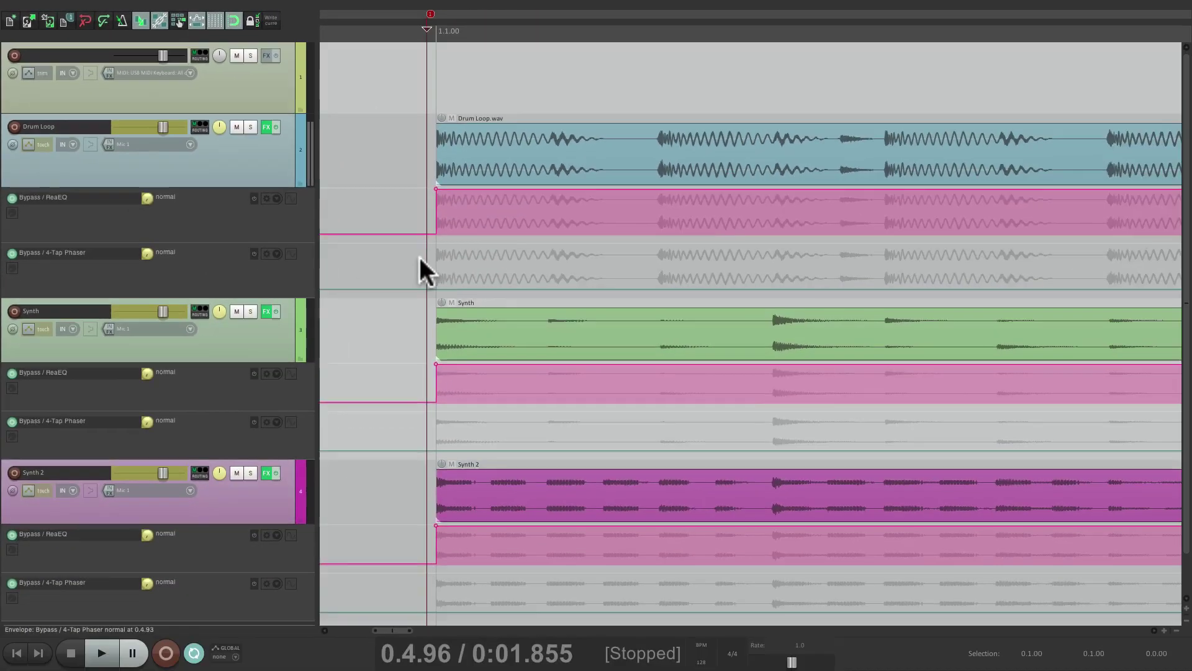
scroll(747, 229, "up", 3)
scroll(762, 237, "up", 3)
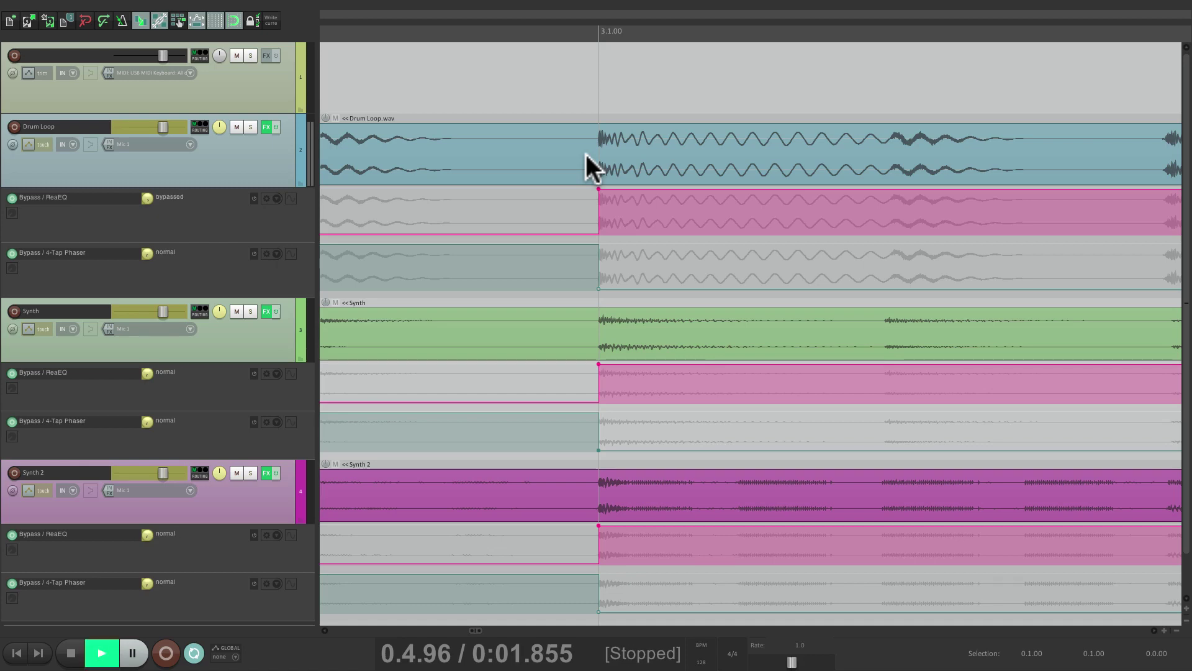
Play and stop the project, then scroll right to find the playhead the view didn't follow
key("space")
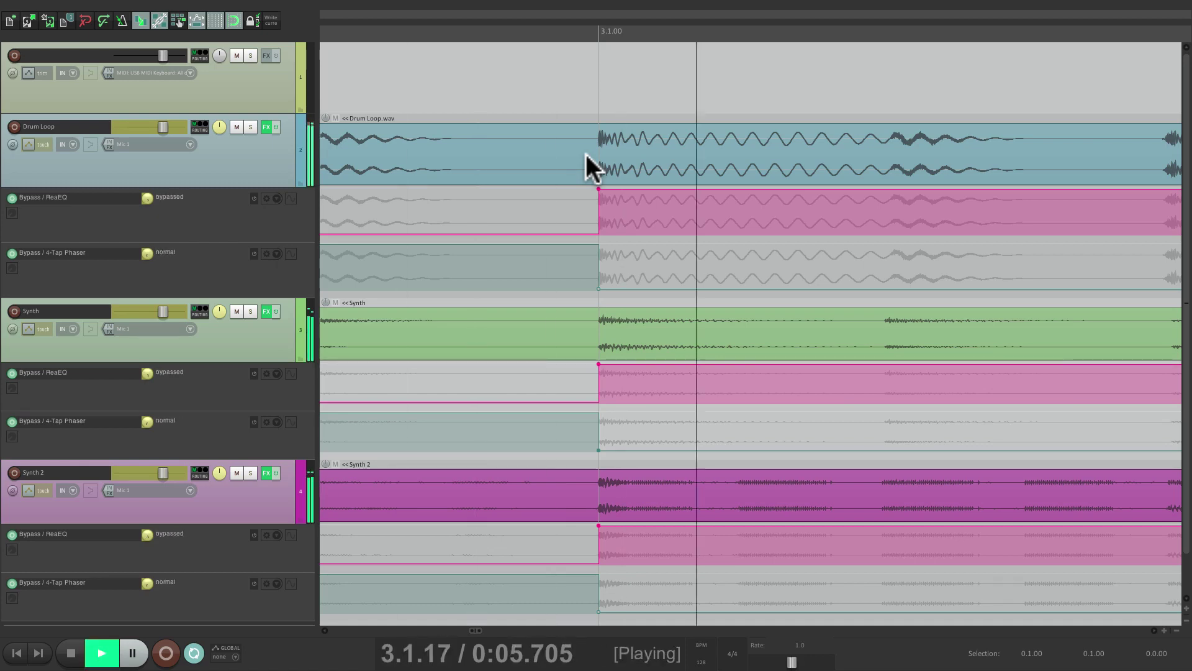
key("space")
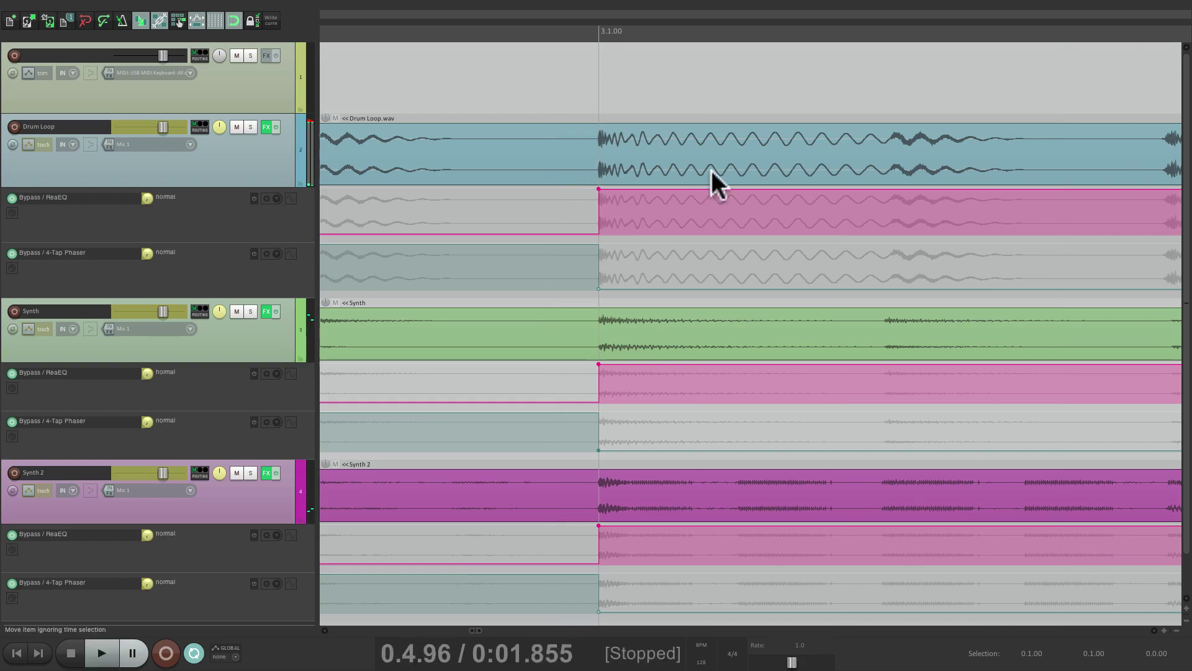
scroll(712, 170, "right", 5)
scroll(712, 170, "right", 3)
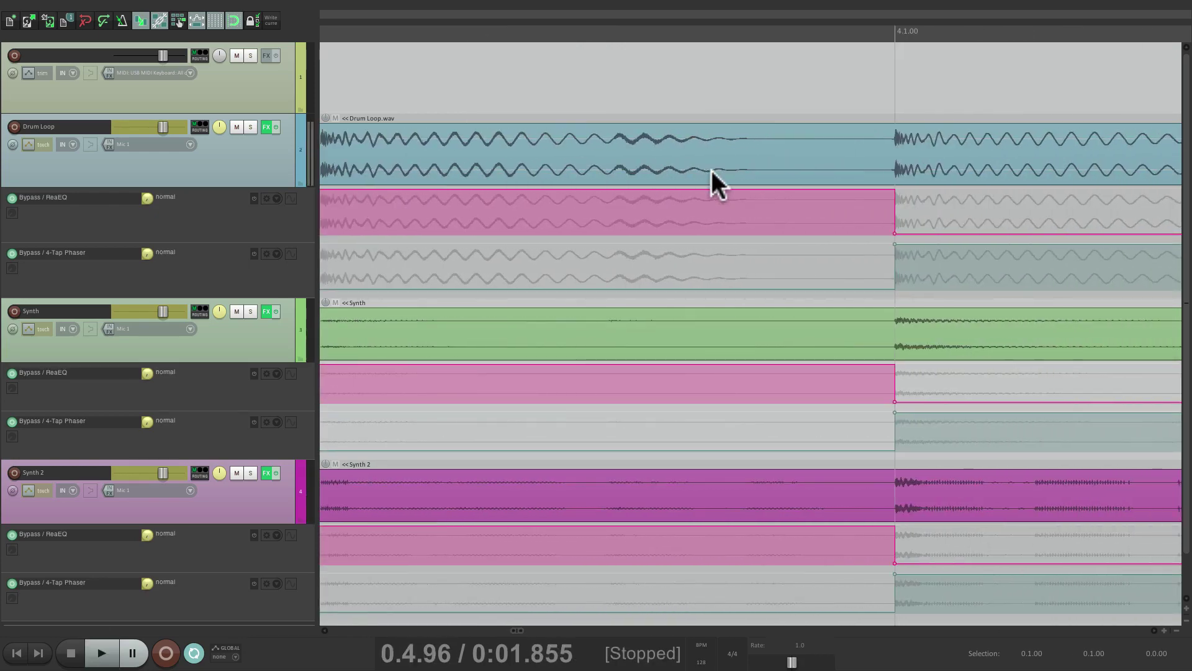
Replay from just before bar 4 with the view staying put, and bring up the Options menu
left_click(411, 15)
scroll(549, 131, "right", 5)
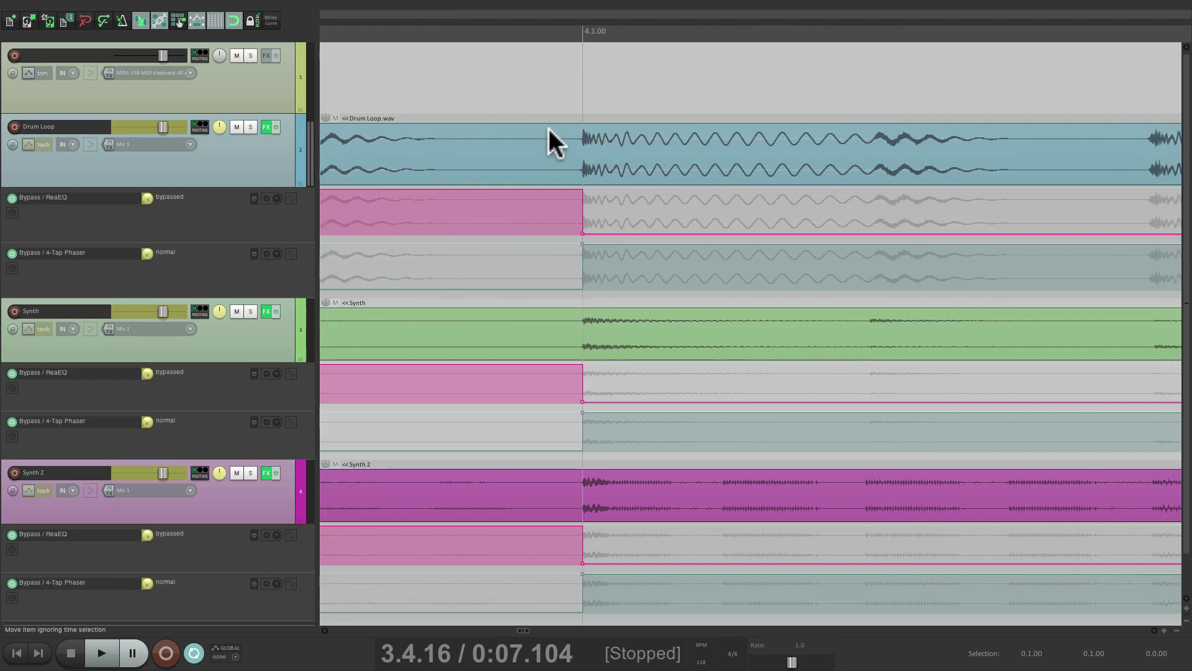
key("space")
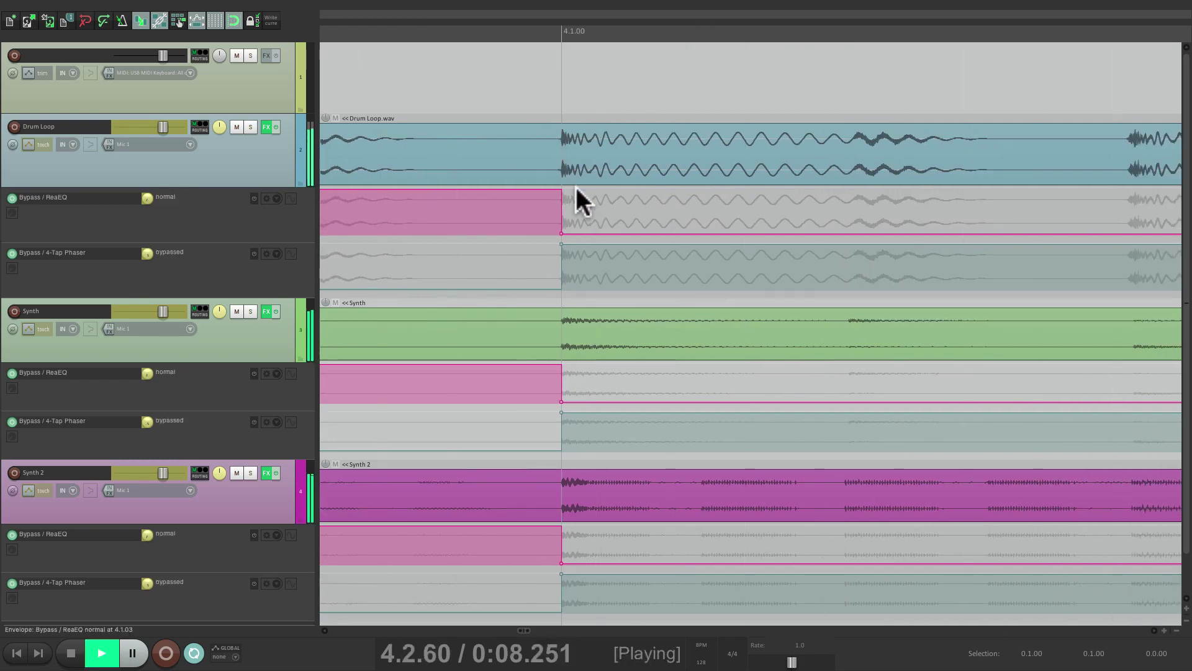
key("space")
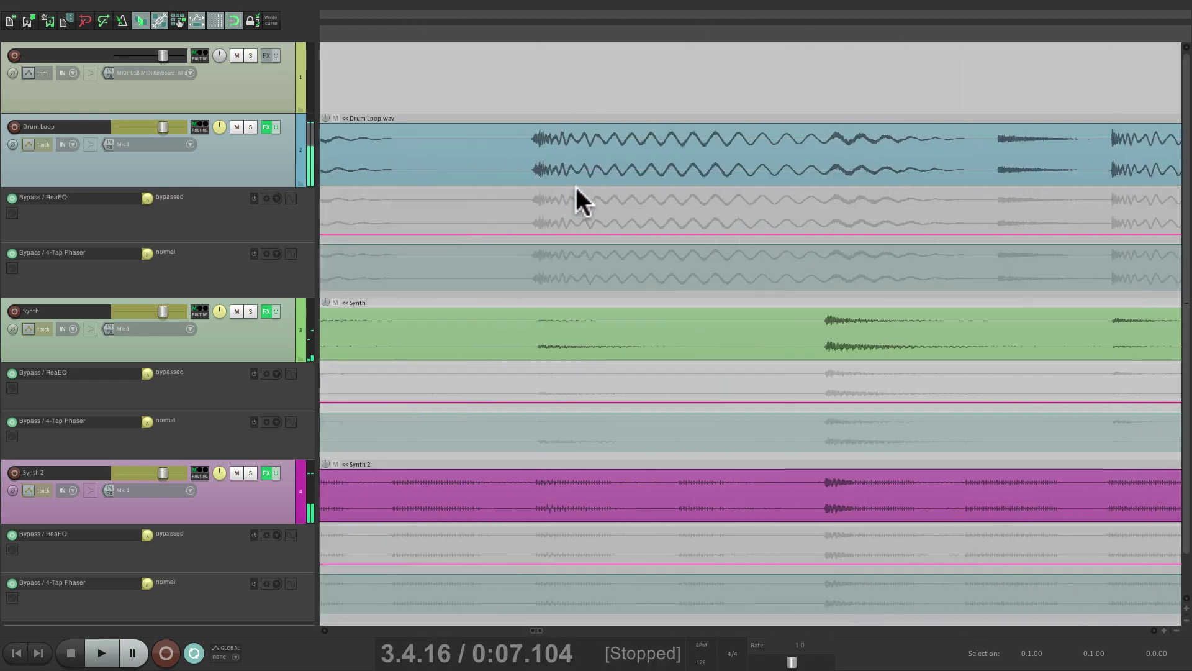
key("space")
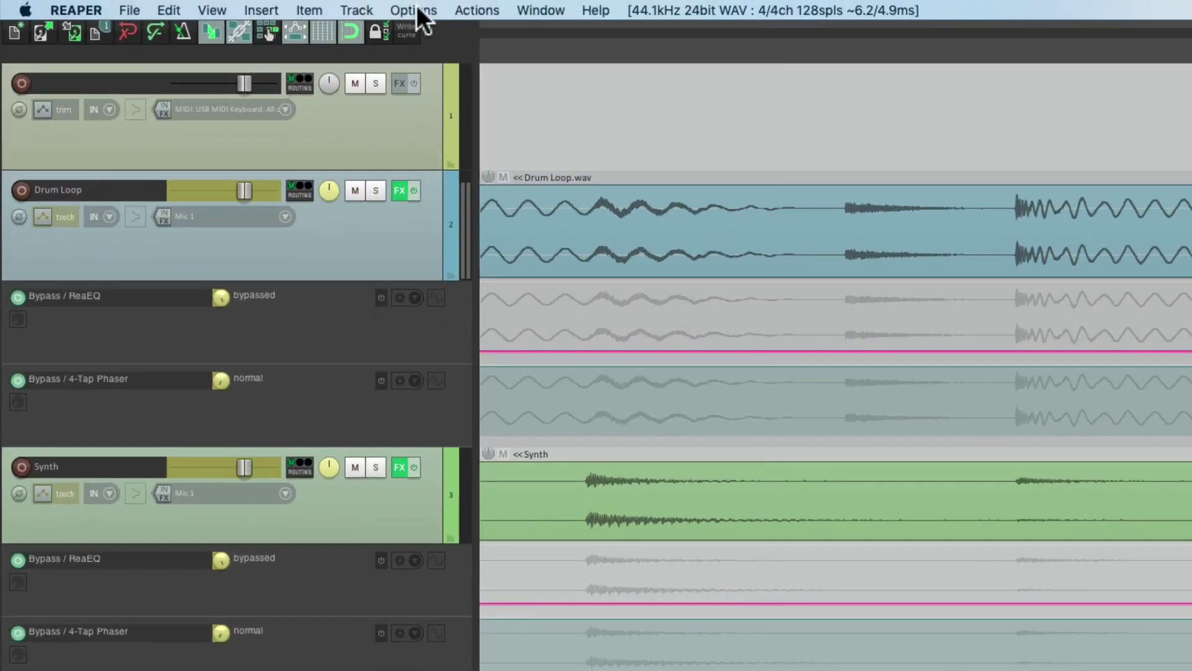
left_click(415, 10)
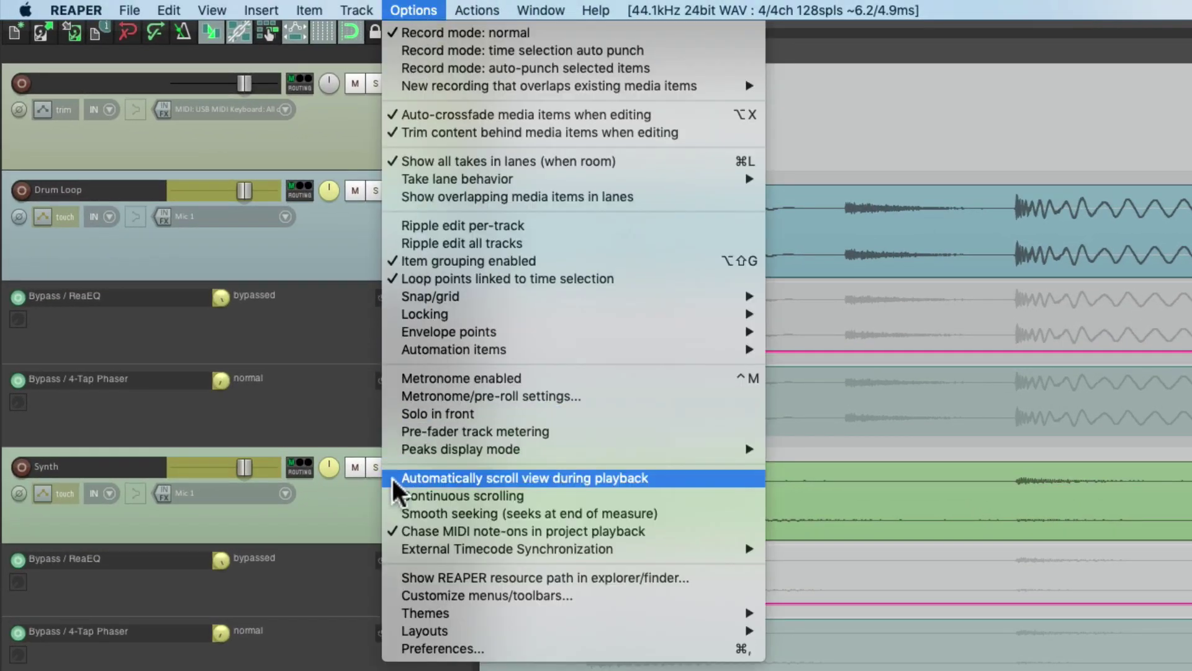
Re-check 'Automatically scroll view during playback' in Options and stop playback
left_click(435, 478)
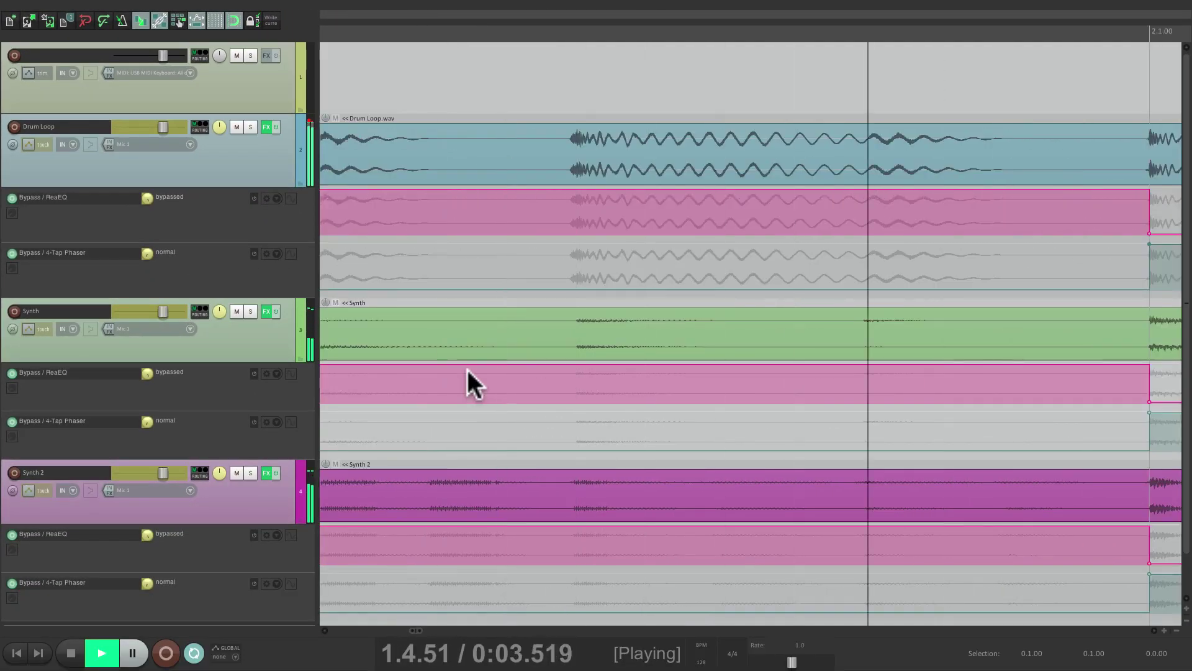
key("space")
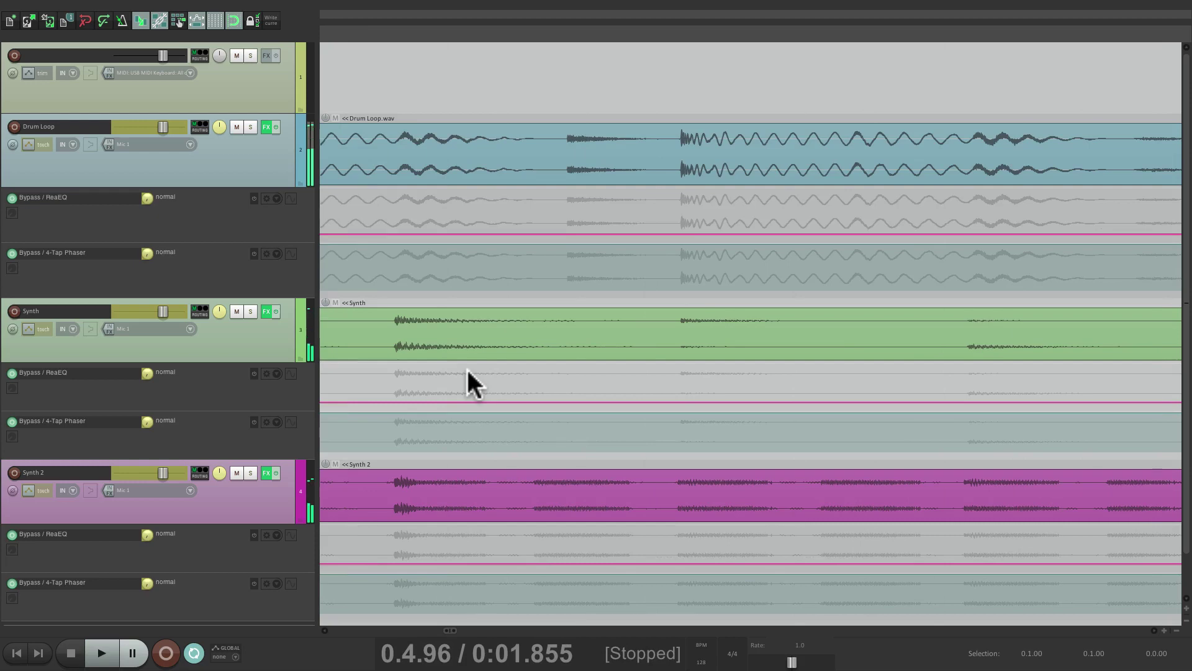